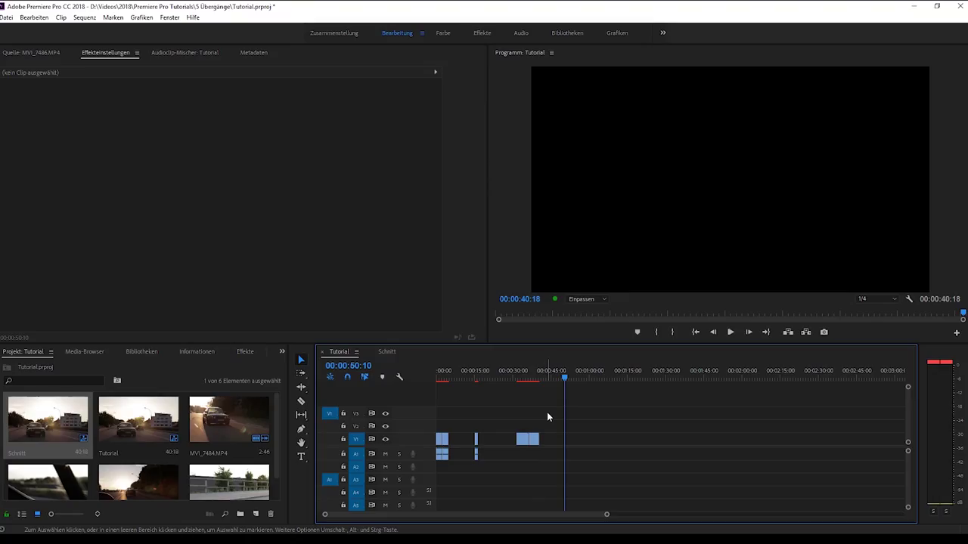
Step: Preview the cut from 35:00 to about 38:10 and zoom the timeline in around it
click(526, 373)
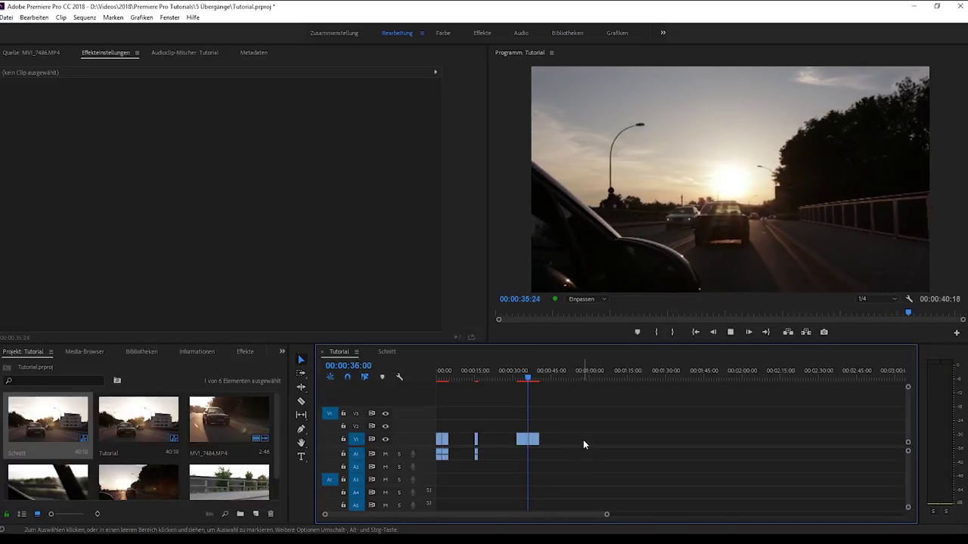
key(space)
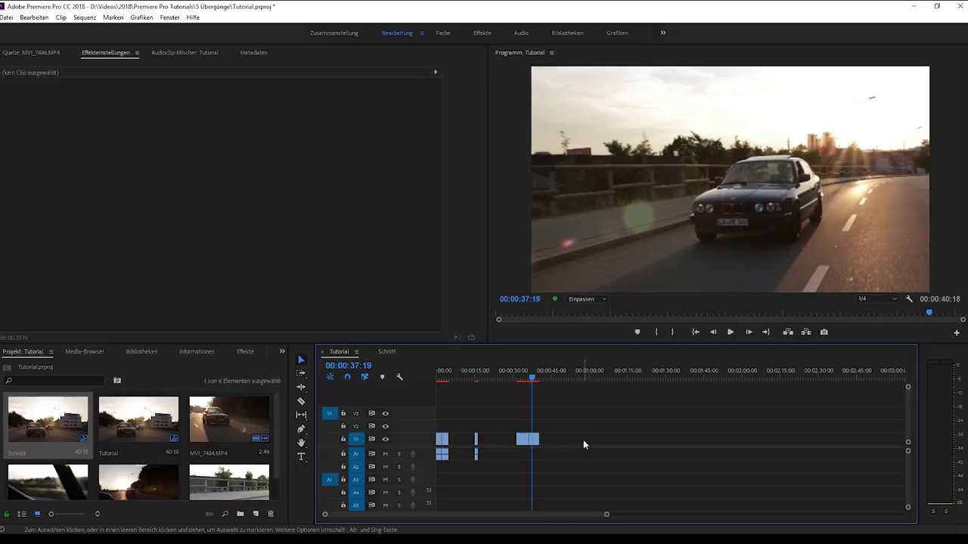
drag(532, 380, 529, 382)
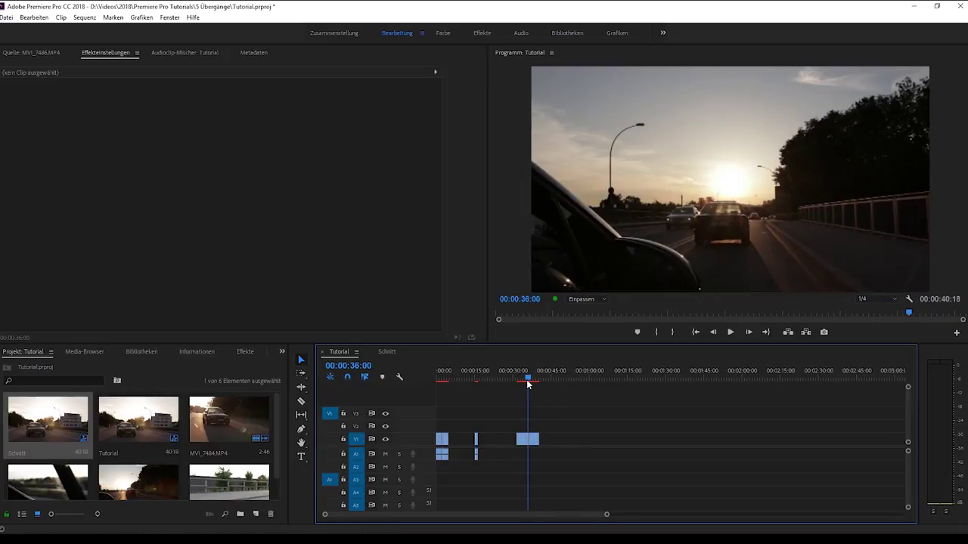
scroll(539, 445, up, 3)
scroll(556, 408, up, 2)
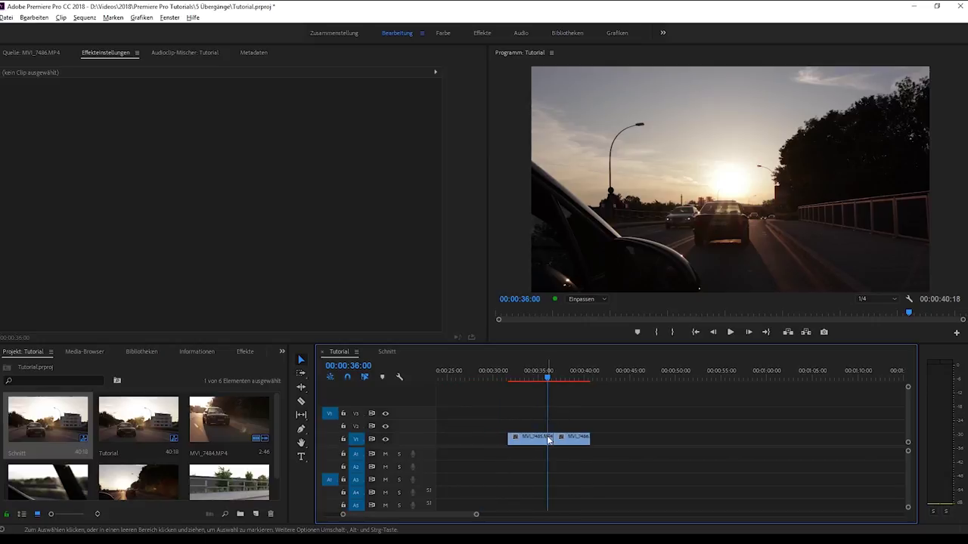
Step: Duplicate the two V1 driving clips onto the upper video track
click(544, 439)
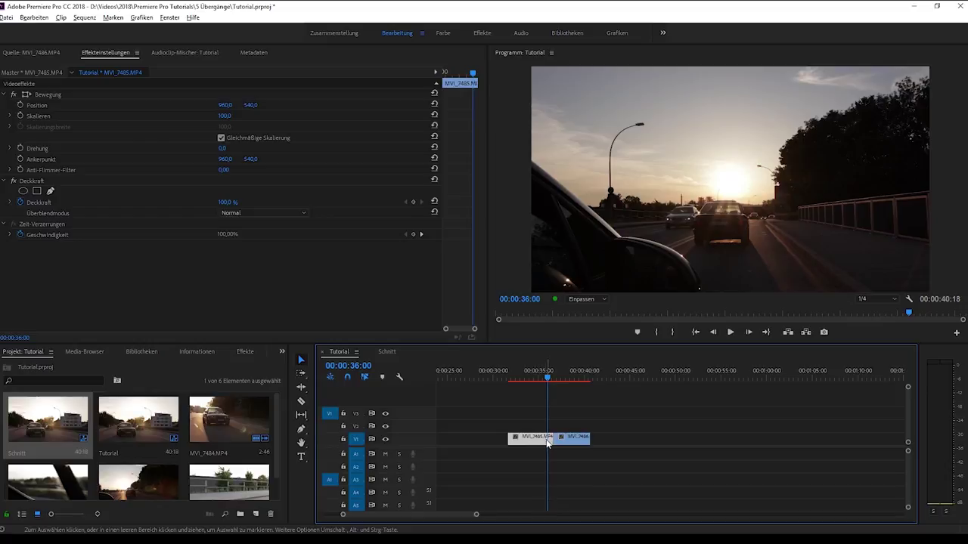
drag(543, 439, 569, 428)
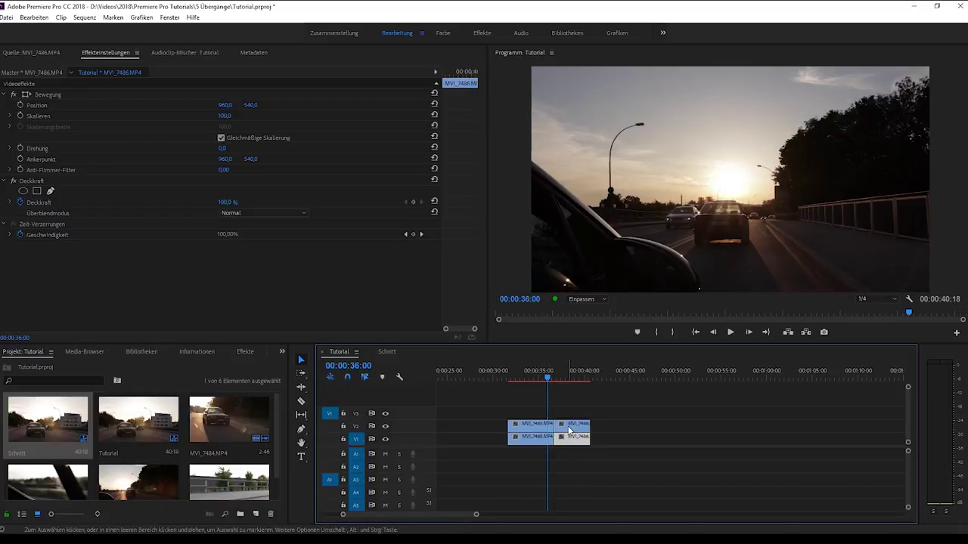
click(545, 426)
Step: Split the upper copy near the cut, step back 15 frames, and delete the first copy
key(c)
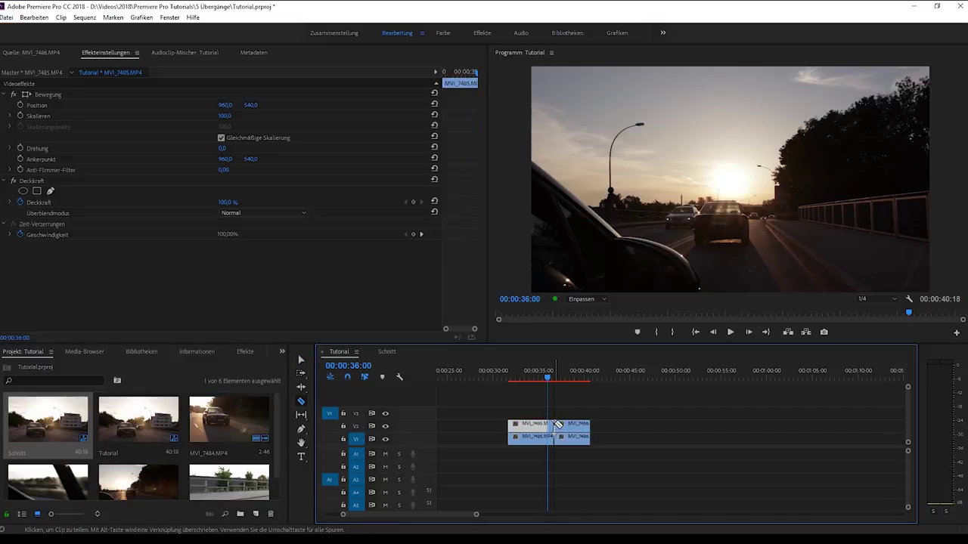
key(space)
scroll(534, 438, up, 4)
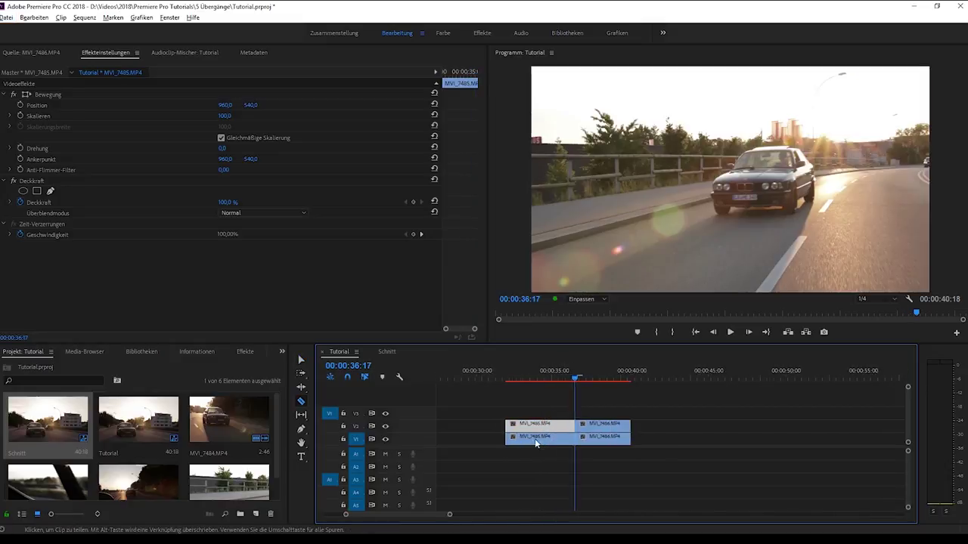
key(v)
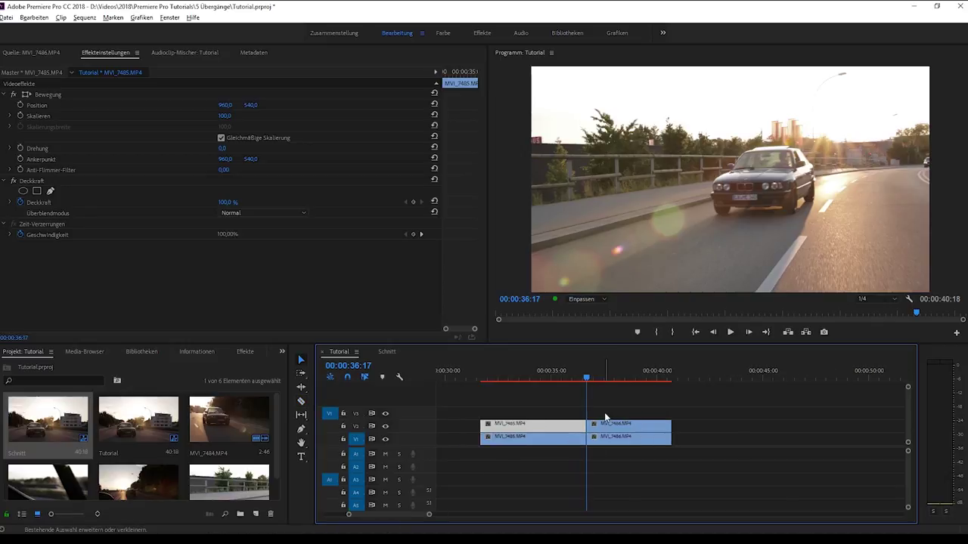
key(shift+Left)
key(shift+Left)
key(shift+Left)
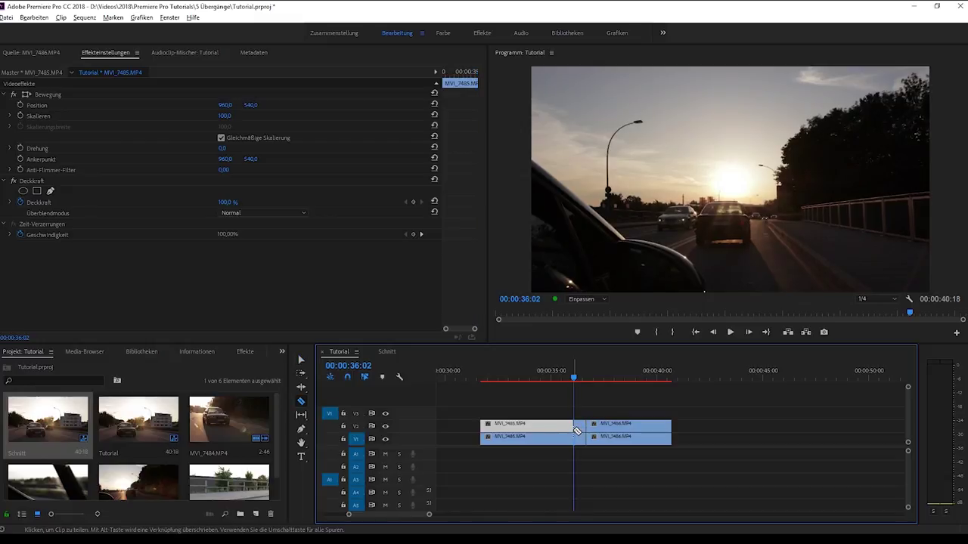
key(Delete)
Step: Extend the upper MVI_7486 copy to the playhead, cut it at 37:07 and delete the remainder
drag(586, 426, 575, 427)
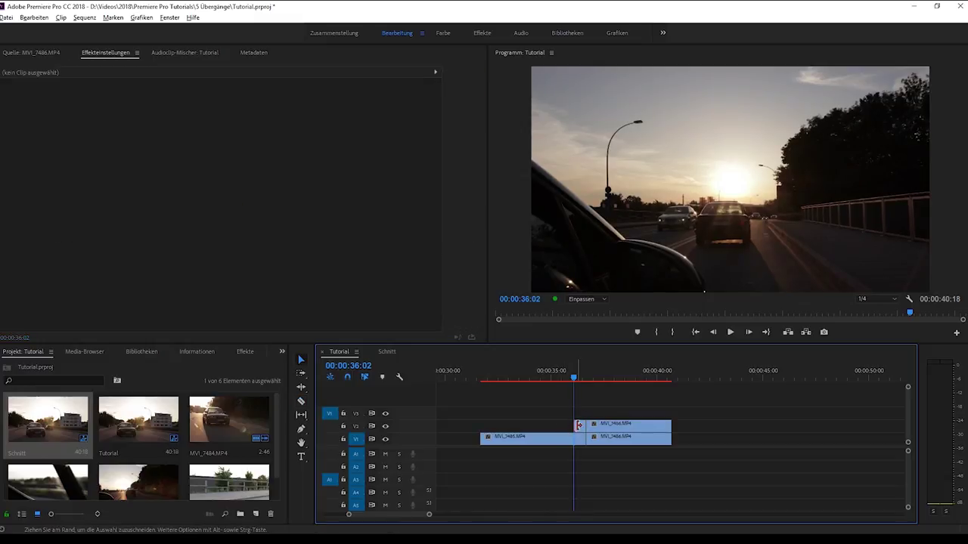
key(space)
key(space)
key(c)
click(604, 429)
key(v)
click(605, 428)
key(Delete)
Step: Preview the short overlay from 36:00 and set both V2 pieces to 50% opacity
click(594, 430)
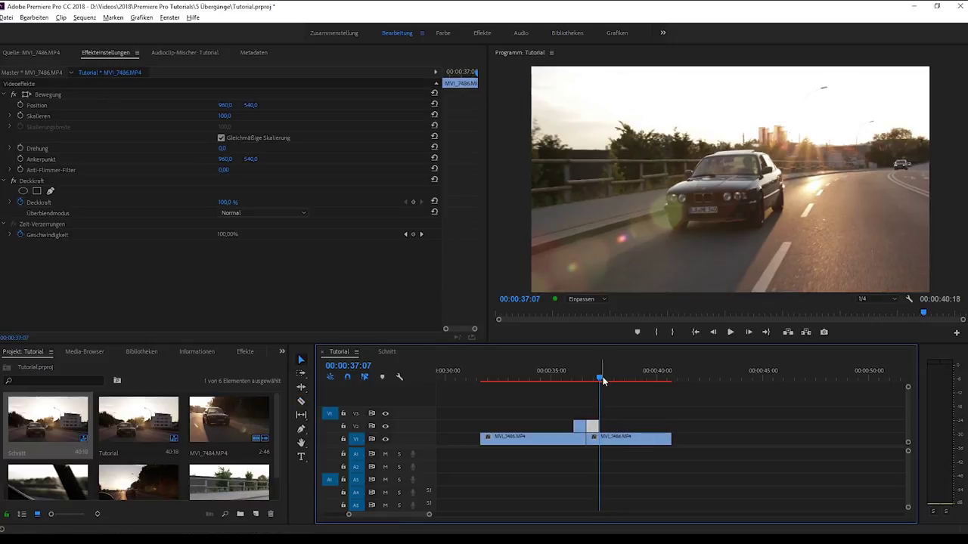
drag(602, 380, 572, 378)
key(space)
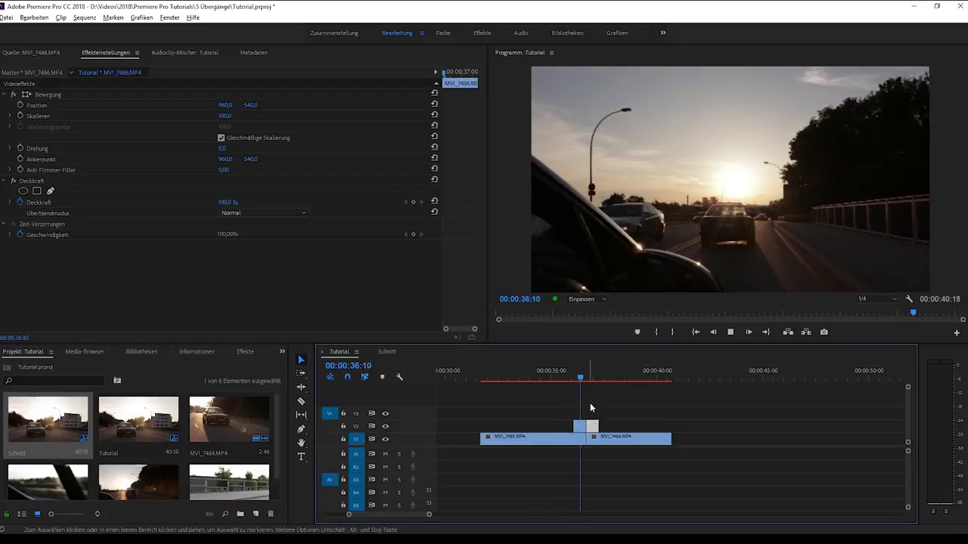
key(space)
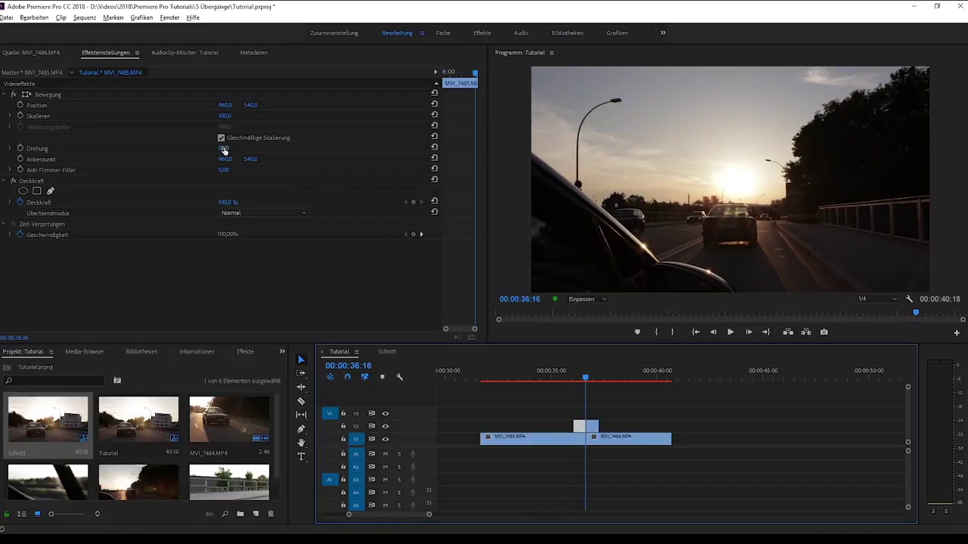
click(228, 203)
text(50)
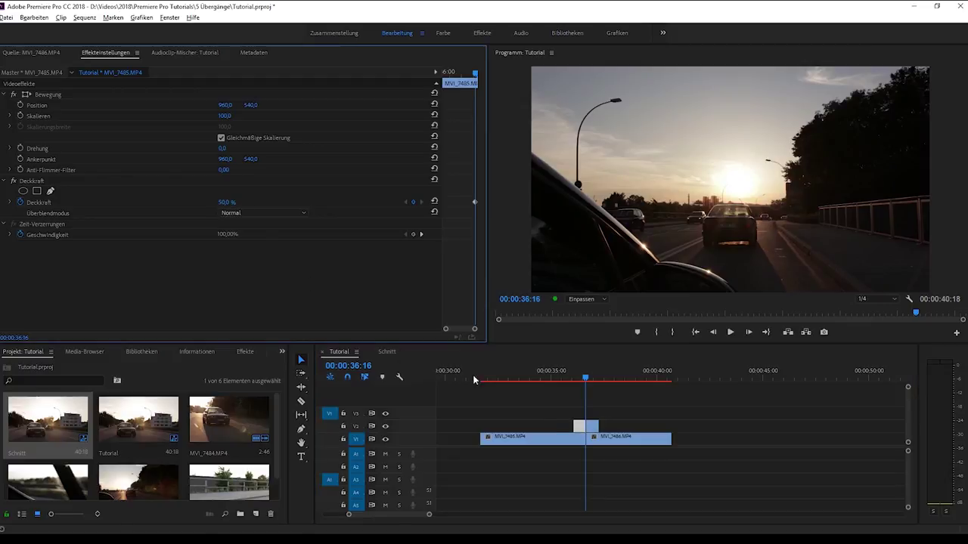
click(627, 437)
click(229, 202)
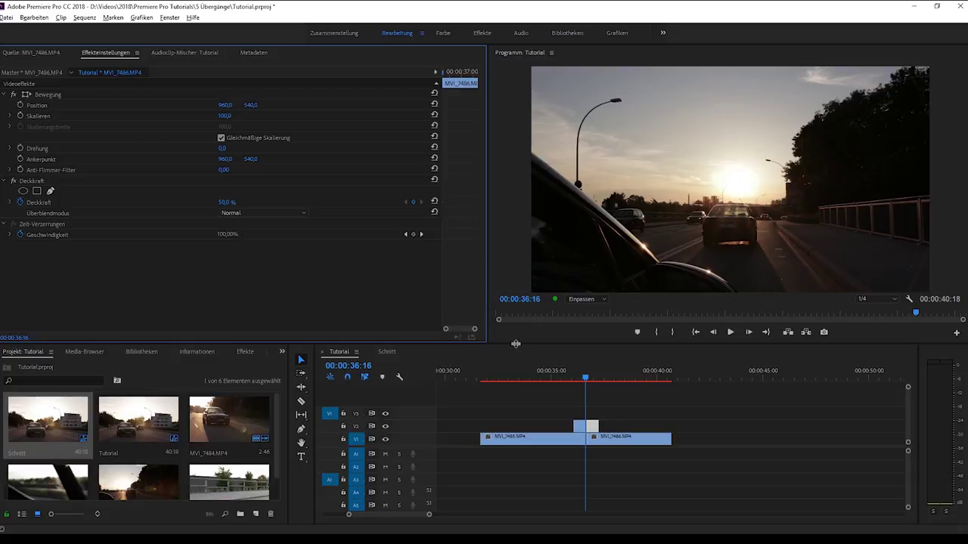
Step: Set the selected overlay piece's speed to 80%
key(ctrl+r)
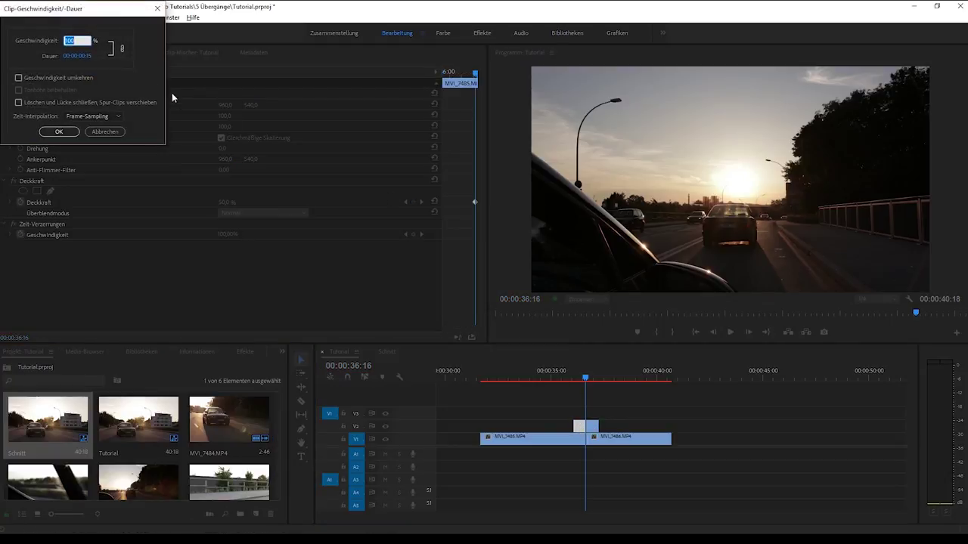
text(80)
key(Return)
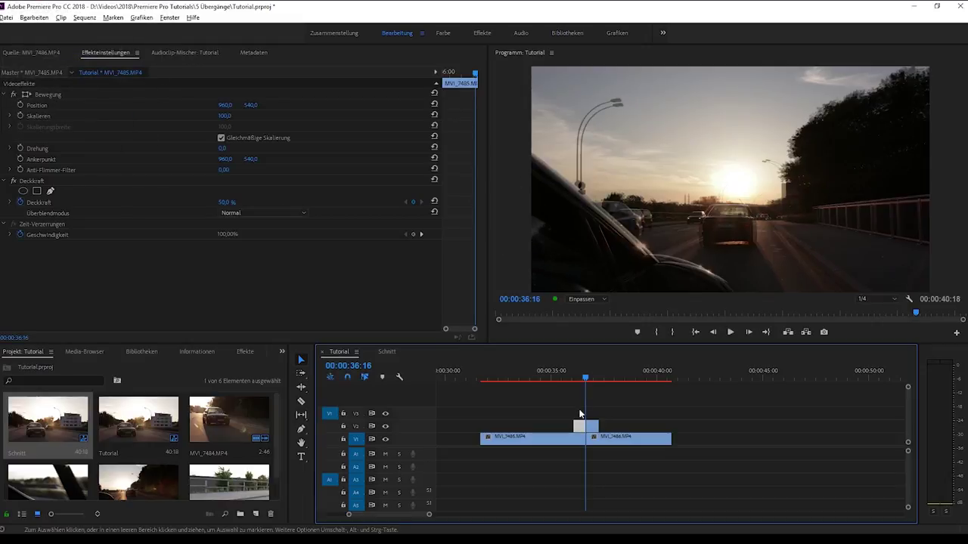
key(ctrl+r)
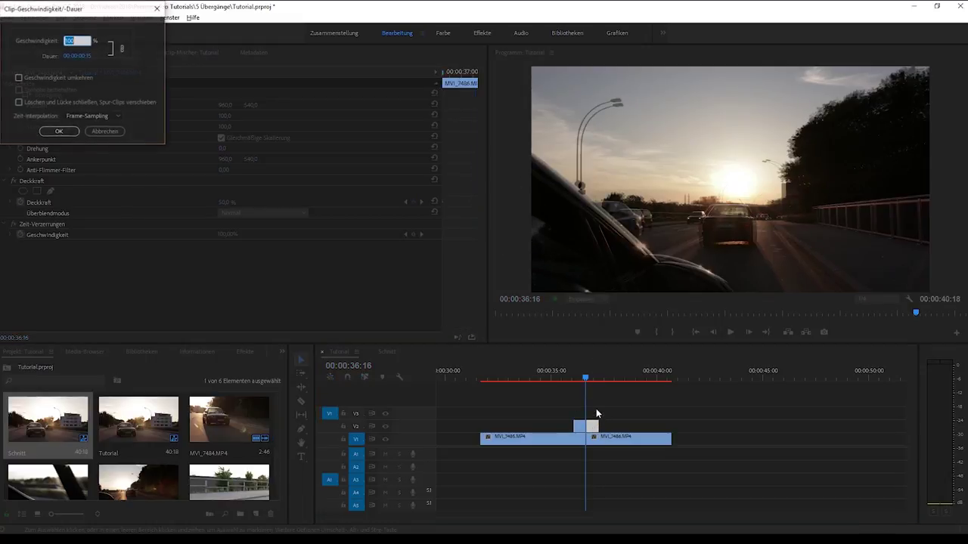
key(Return)
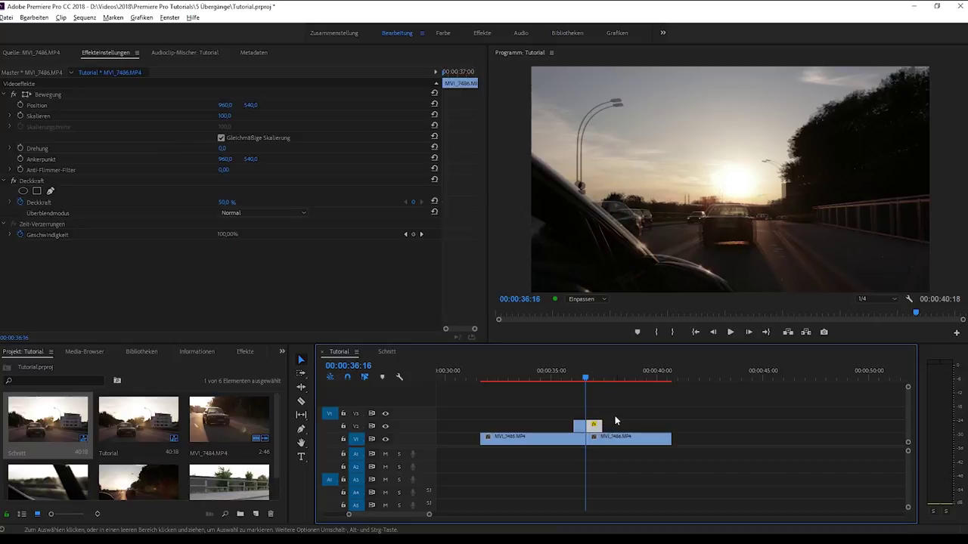
Step: Zoom in on the overlay and preview the transition from 35:12 and 35:23
click(614, 415)
key(equal)
key(equal)
key(equal)
scroll(564, 457, up, 2)
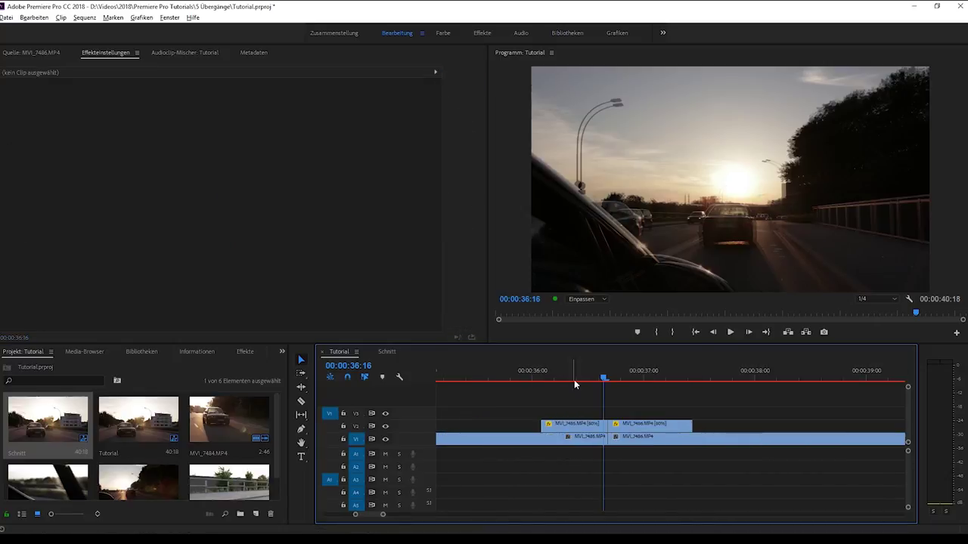
drag(574, 378, 476, 378)
key(space)
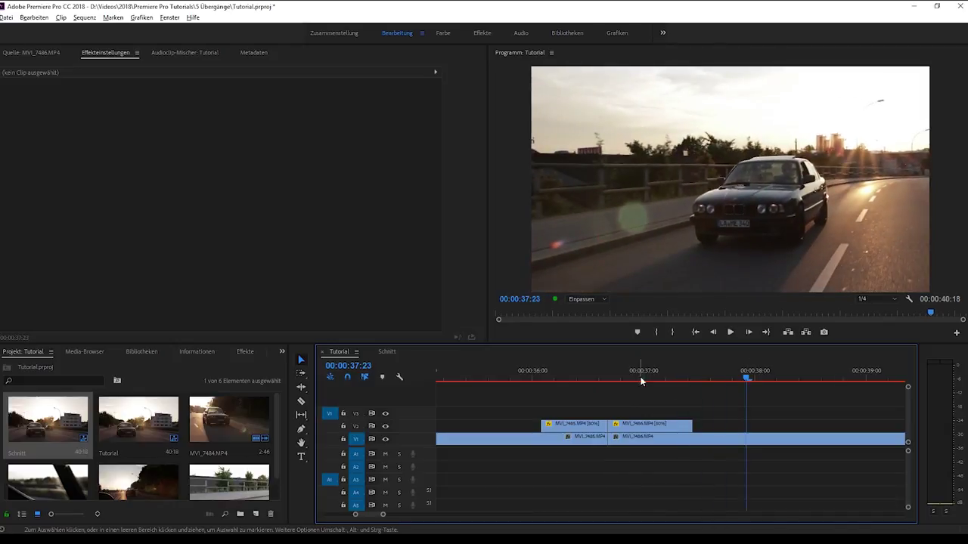
drag(626, 374, 523, 374)
key(space)
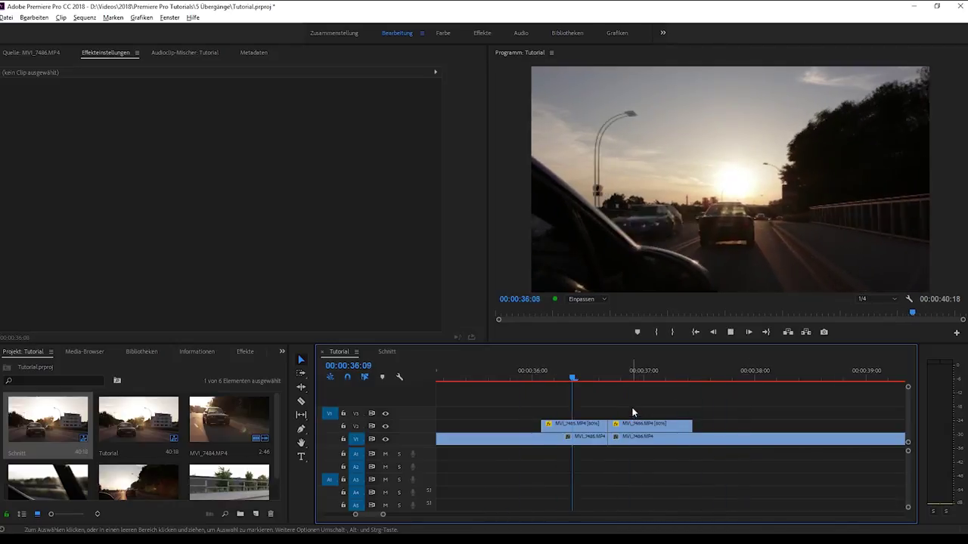
Step: Confirm 50% speed for the MVI_7485 overlay piece and preview the transition
click(593, 425)
key(ctrl+r)
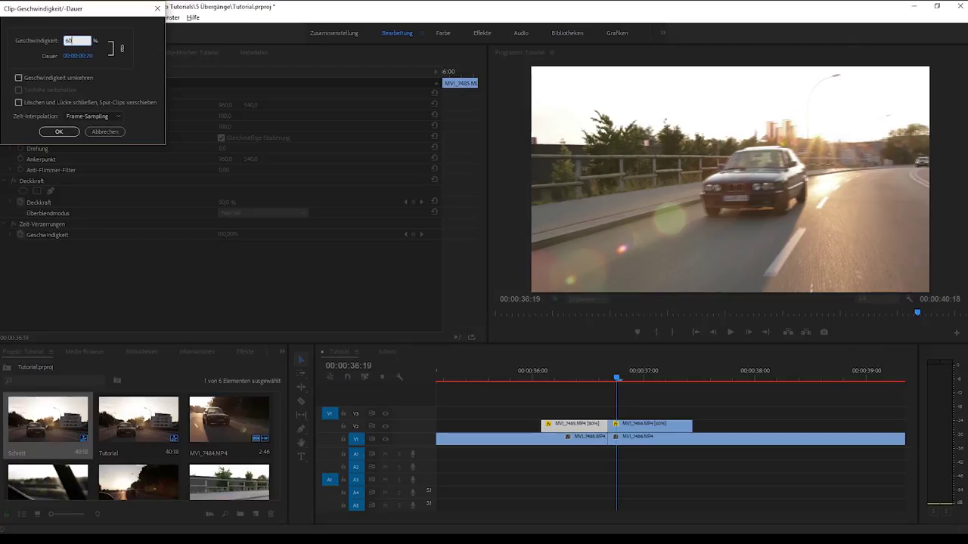
key(Return)
click(520, 372)
key(space)
Step: Set the second overlay piece to 120% speed
click(570, 425)
key(ctrl+r)
key(Return)
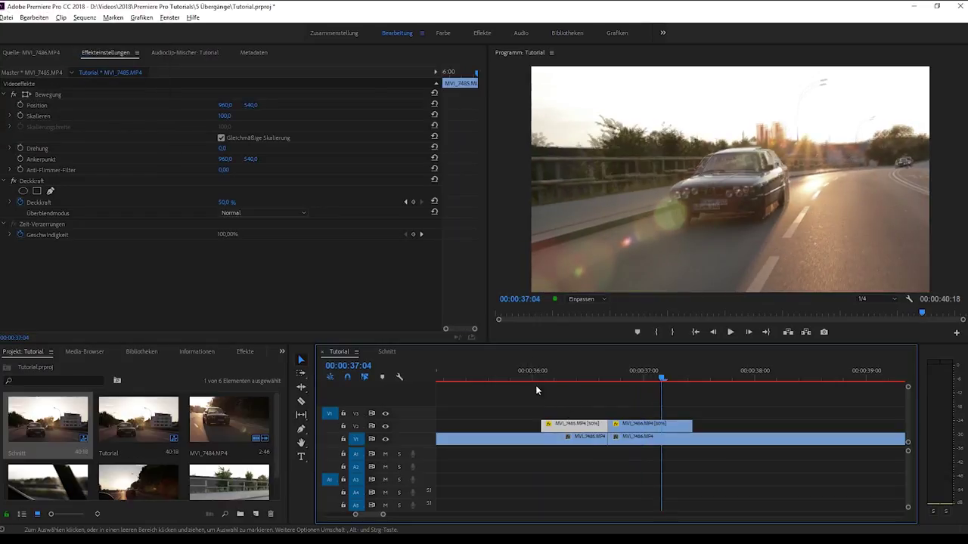
key(ctrl+r)
text(0)
key(Return)
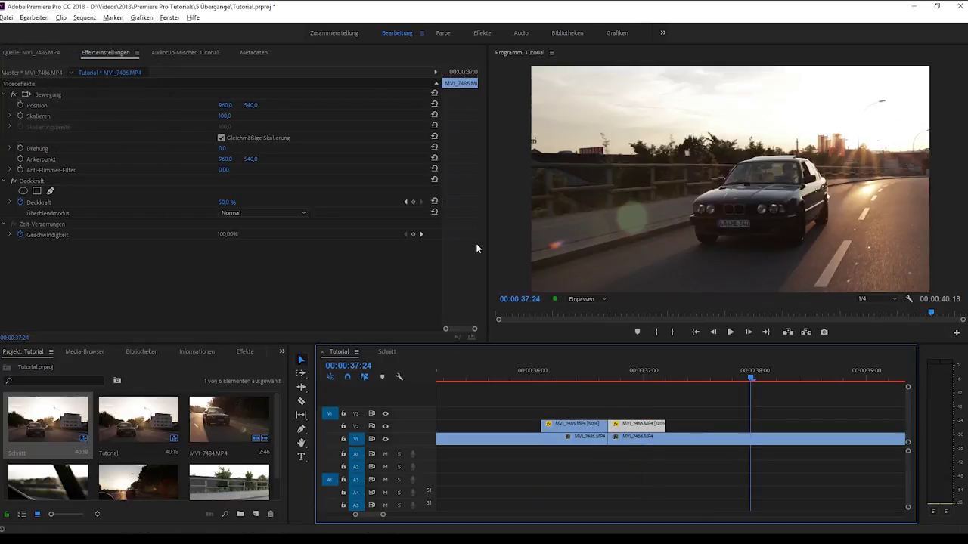
Step: Speed the first piece up to 130%, slide it right against the second, and preview from 36:00
click(596, 429)
key(ctrl+r)
text(130)
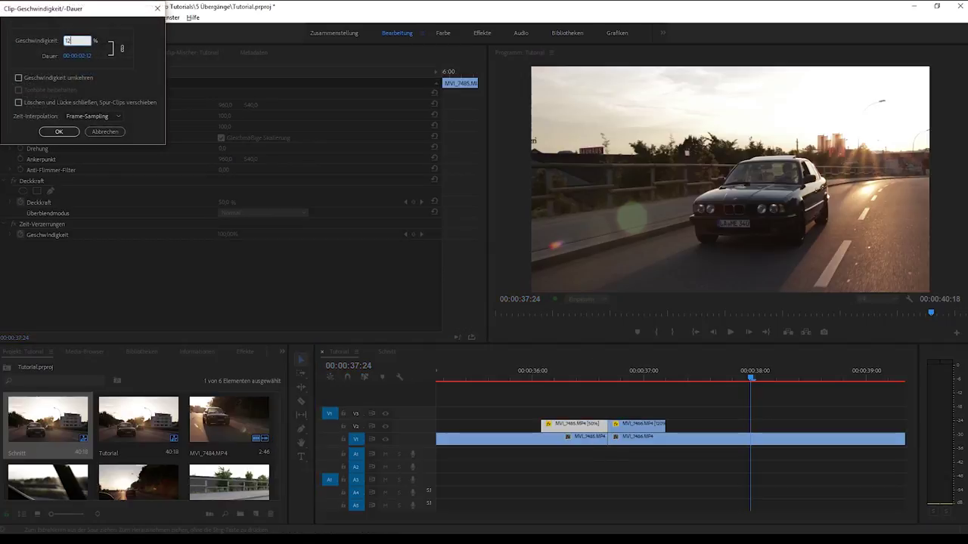
key(Return)
drag(561, 428, 600, 428)
click(525, 371)
key(space)
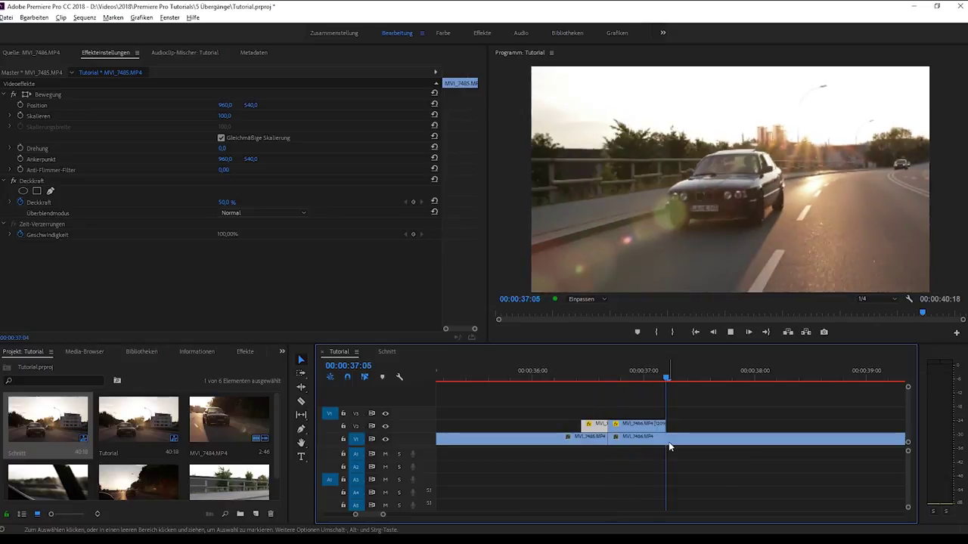
Step: Duplicate MVI_7485 onto V2 above the original and set the copy to 50% speed
key(space)
key(minus)
key(minus)
key(minus)
key(minus)
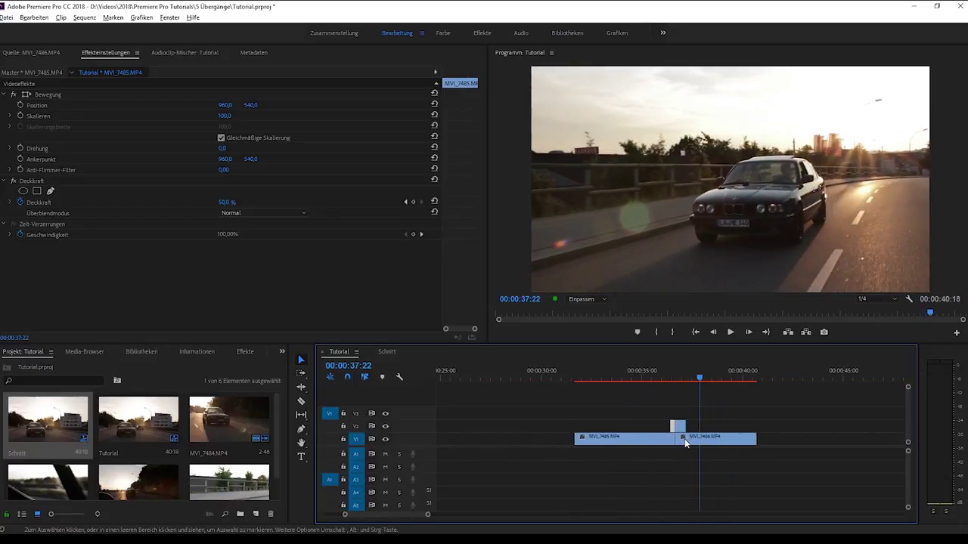
click(614, 435)
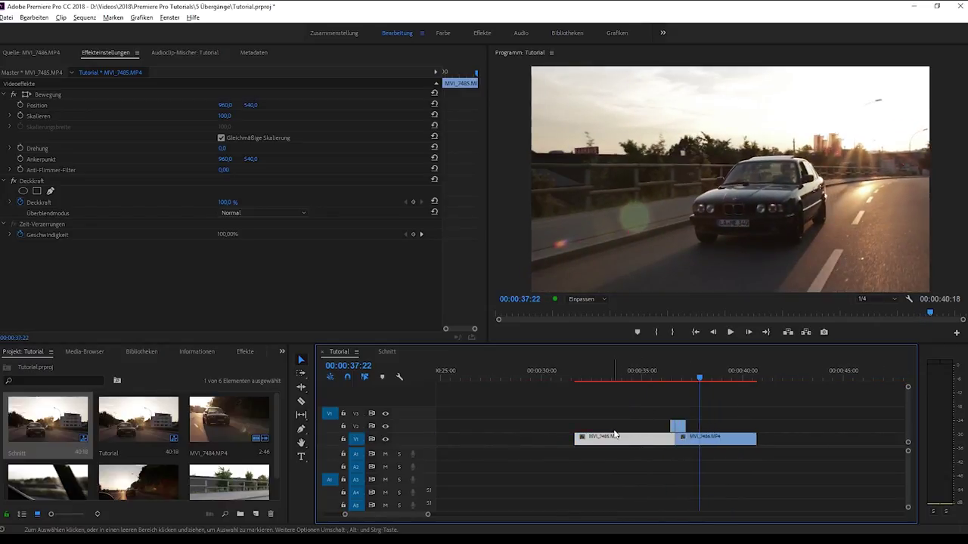
drag(616, 432, 616, 424)
key(ctrl+r)
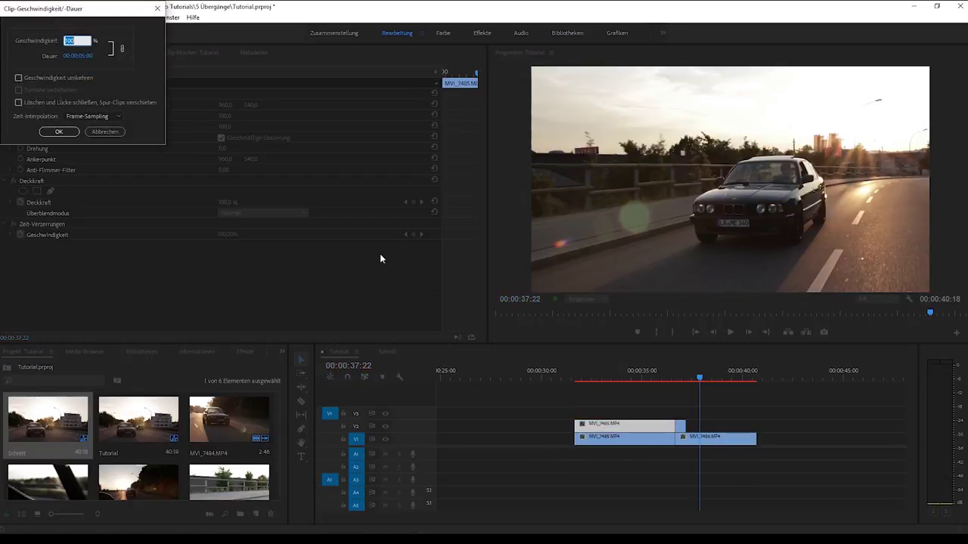
text(50)
key(Return)
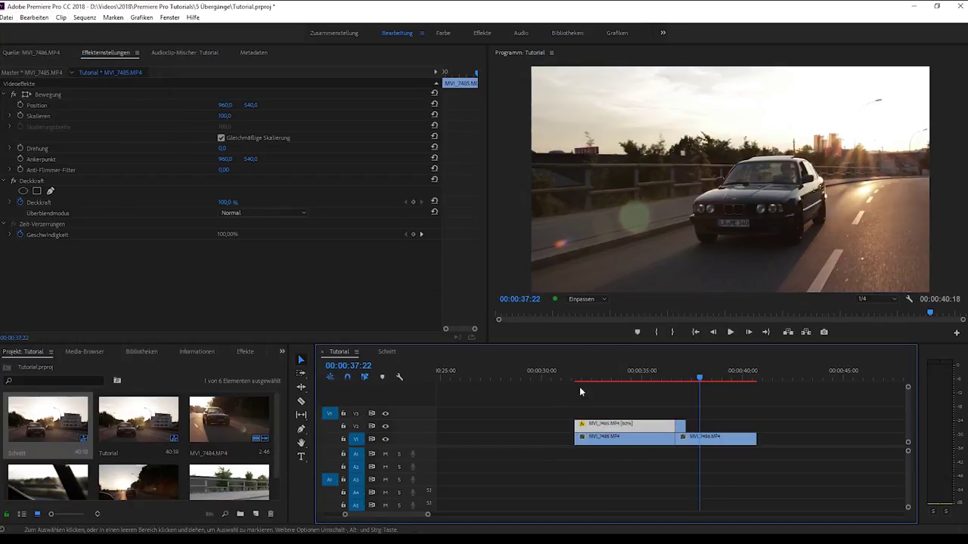
Step: Set the V2 copy to 50% opacity and play it back from 31:16
click(572, 378)
drag(573, 377, 607, 378)
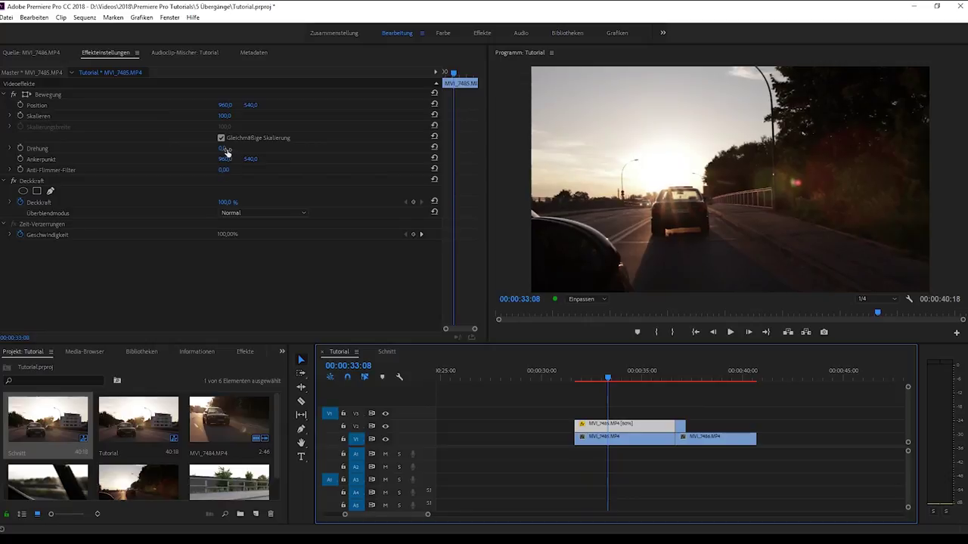
click(229, 203)
text(50)
key(Return)
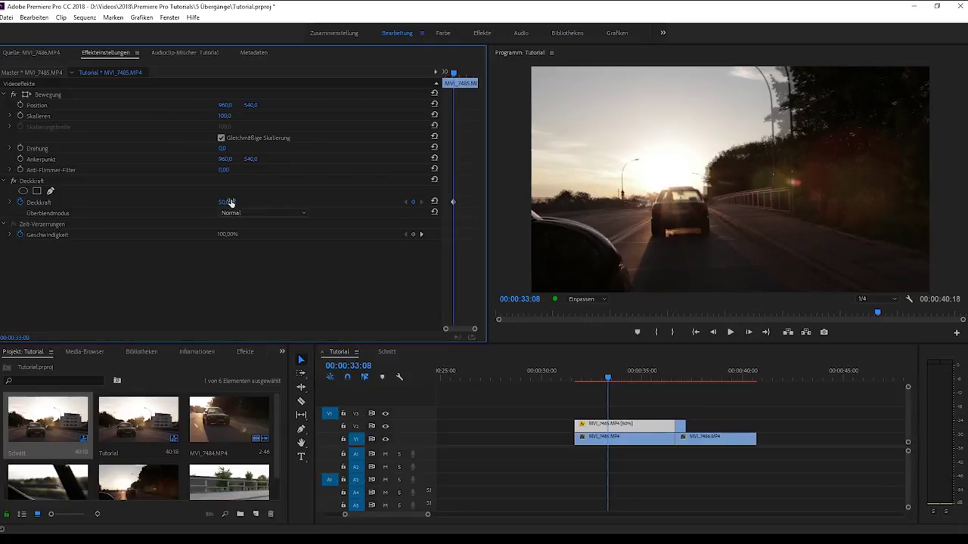
click(576, 377)
key(space)
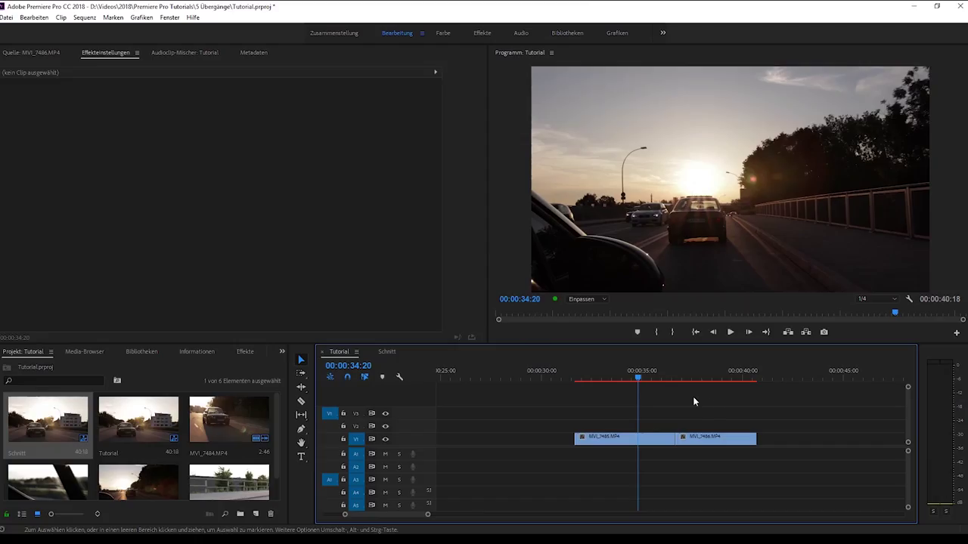
Step: Zoom out and find and preview the short MVI_7482 clip at 15:03
key(minus)
key(minus)
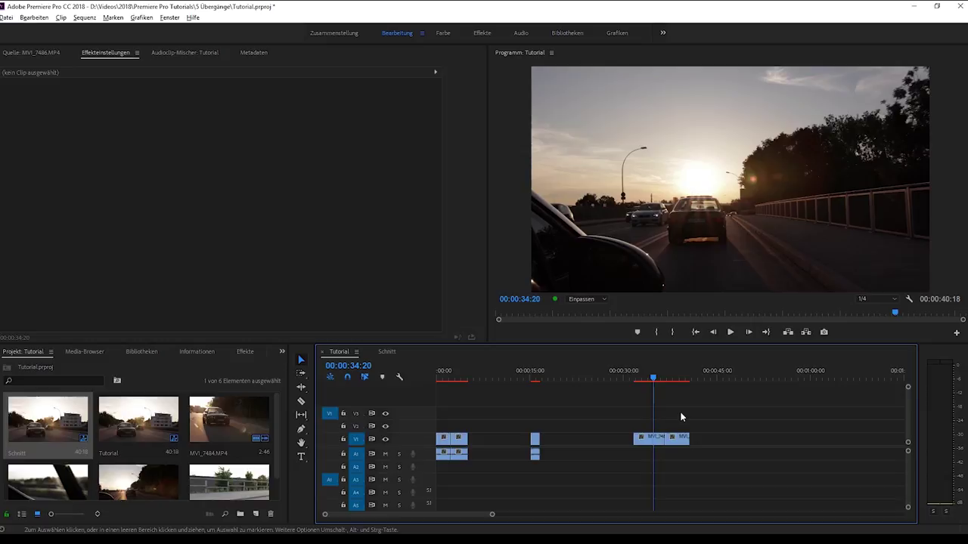
click(659, 443)
click(533, 378)
drag(533, 378, 532, 378)
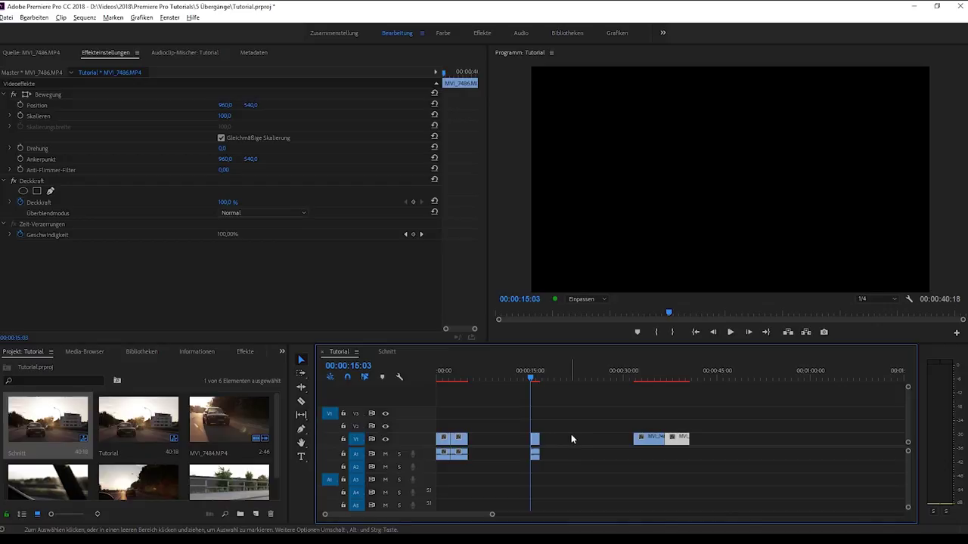
click(535, 452)
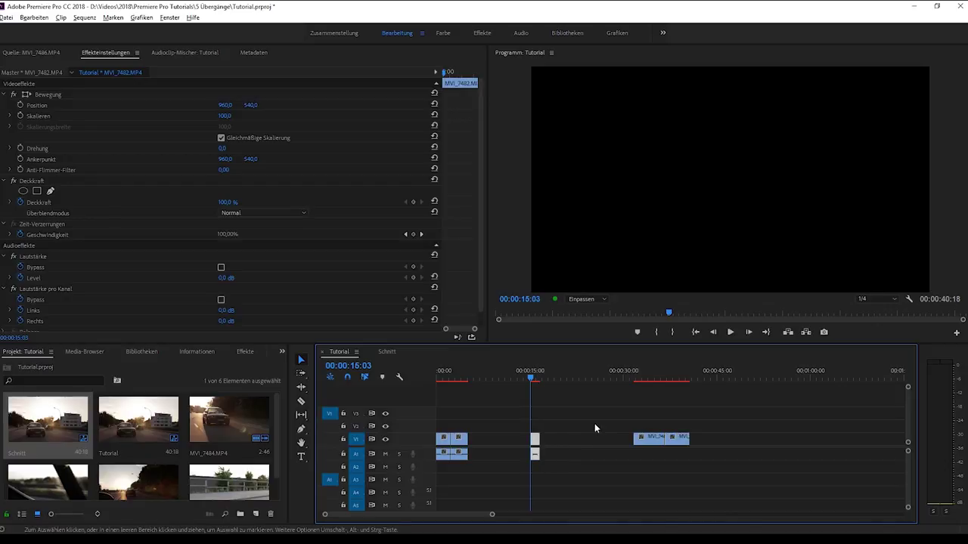
key(space)
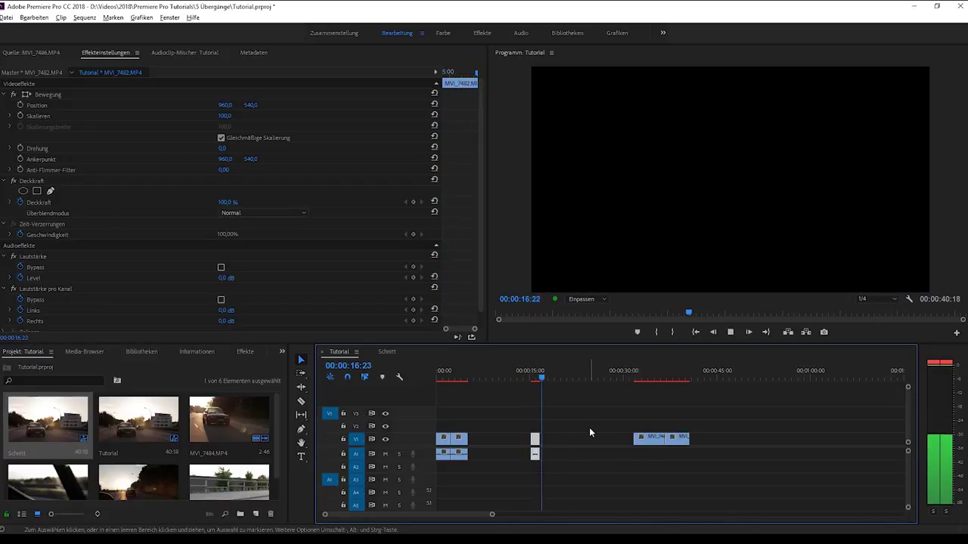
key(space)
Step: Delete MVI_7482's A1 audio and drag its video onto V2 over the 35-second cut
alt+click(529, 434)
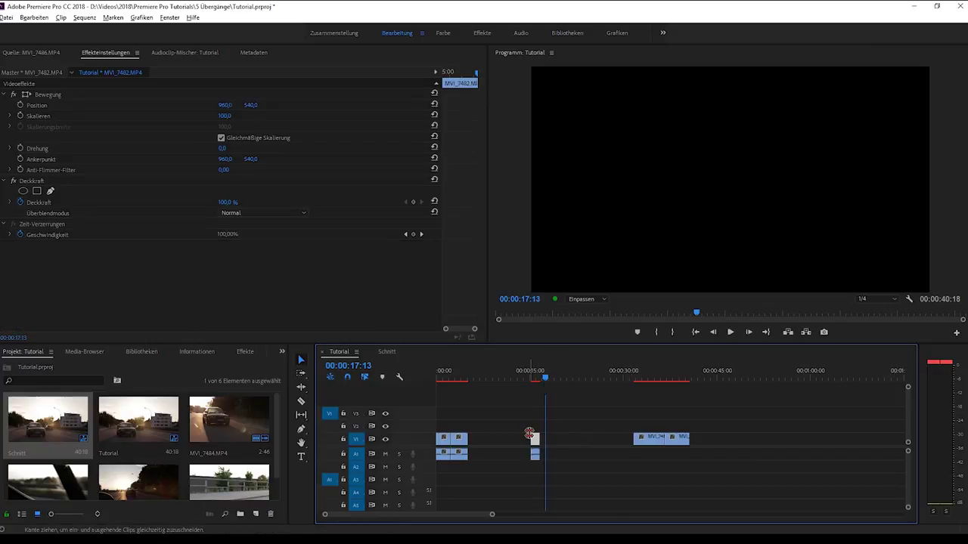
alt+click(534, 452)
key(Delete)
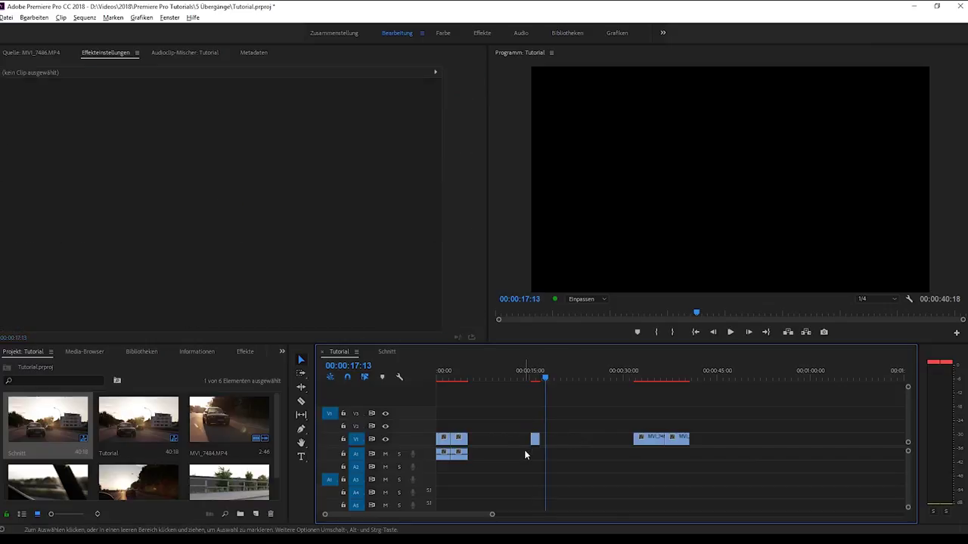
click(529, 376)
click(530, 376)
mouse_move(637, 419)
mouse_down()
mouse_move(666, 429)
mouse_move(649, 426)
mouse_up()
scroll(636, 394, up, 3)
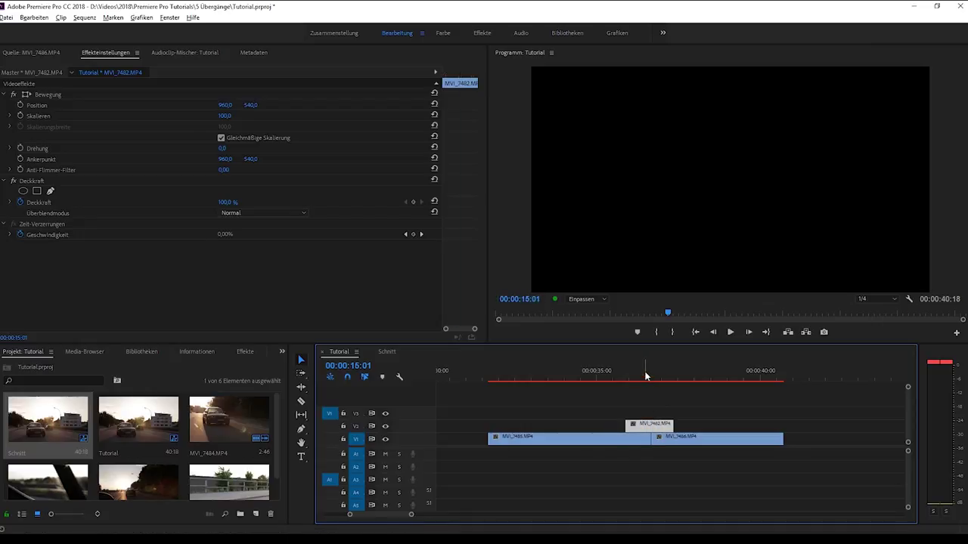
Step: Set MVI_7482 to 350% speed, slide it onto the cut, and review back to 35:20
click(617, 375)
key(ctrl+r)
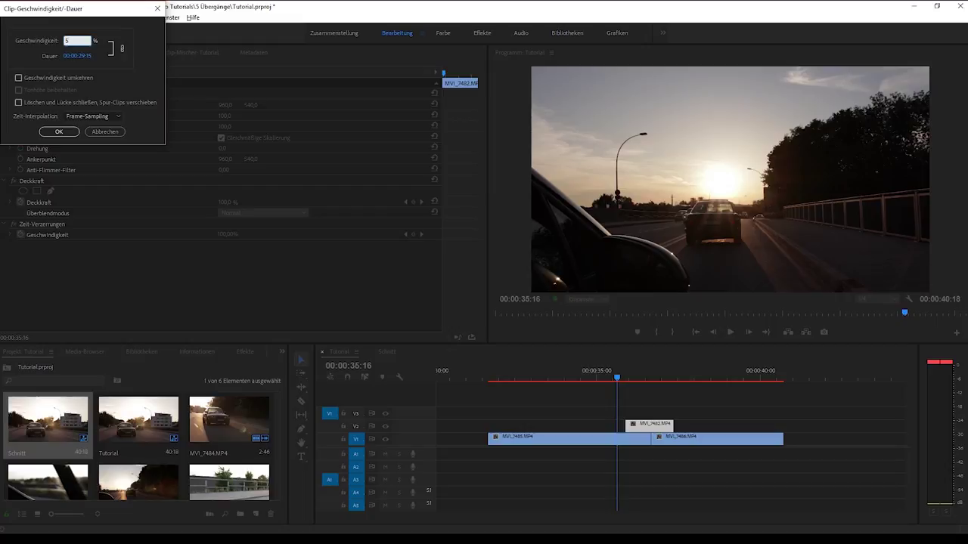
key(Return)
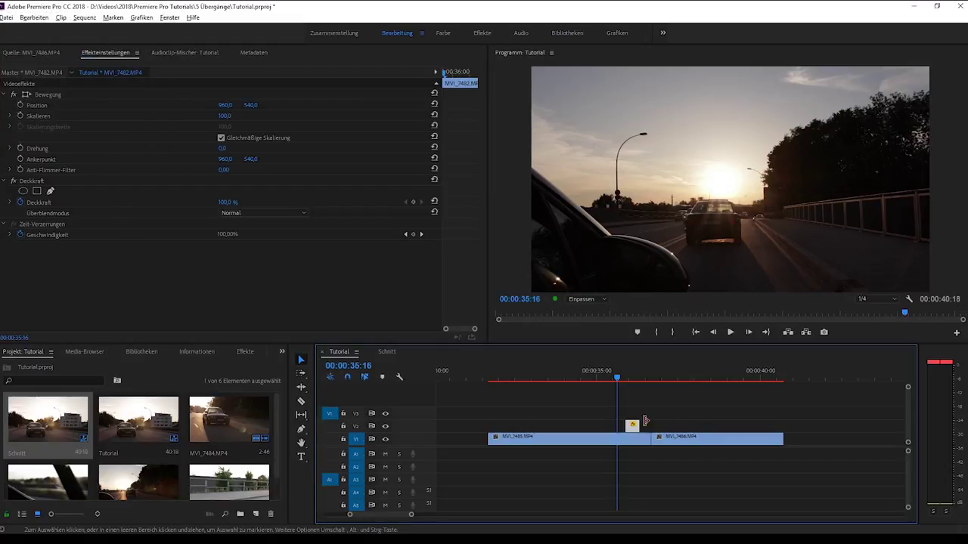
drag(633, 429, 657, 433)
key(space)
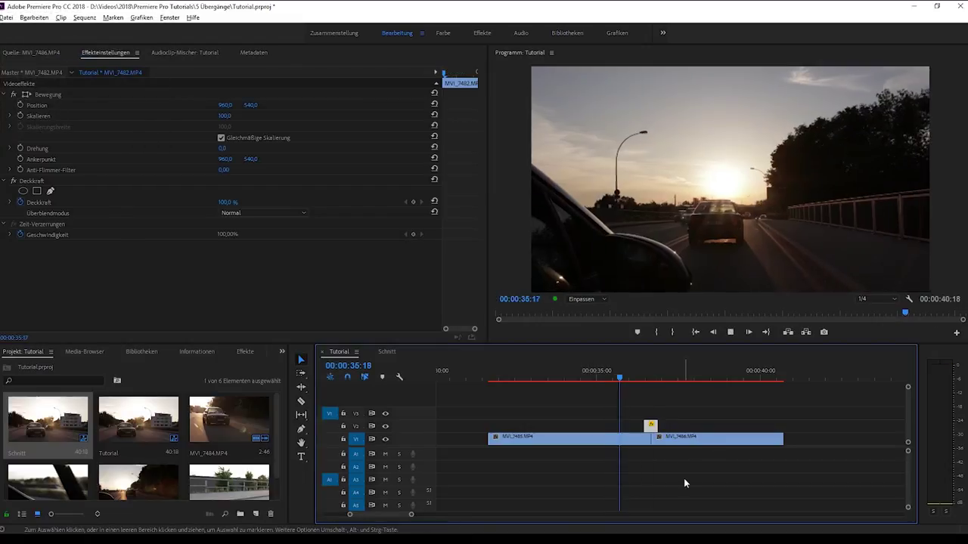
key(space)
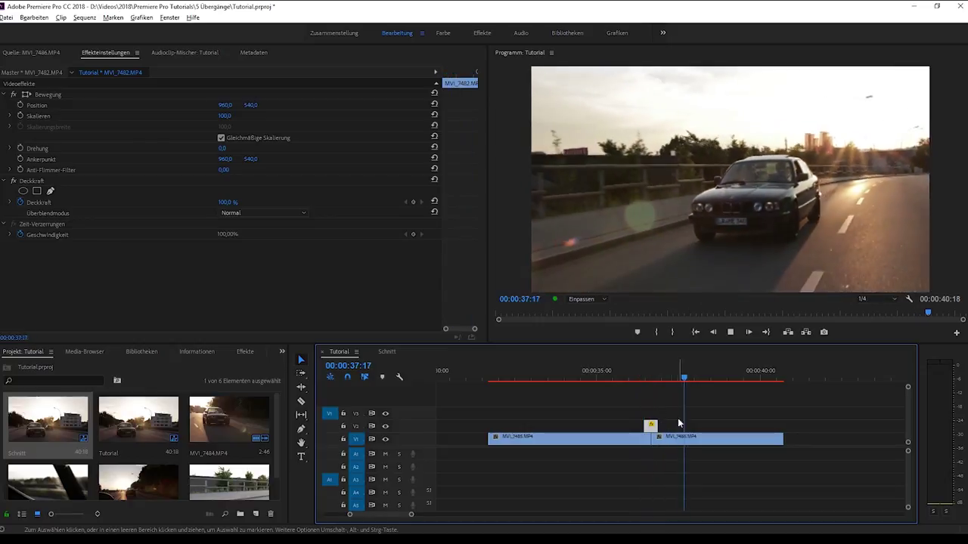
drag(642, 376, 620, 378)
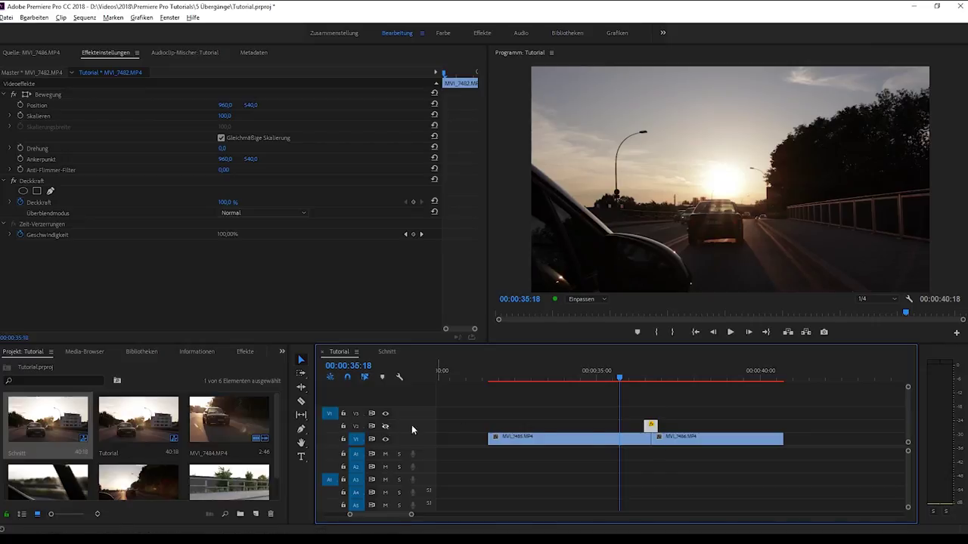
key(Down)
click(705, 438)
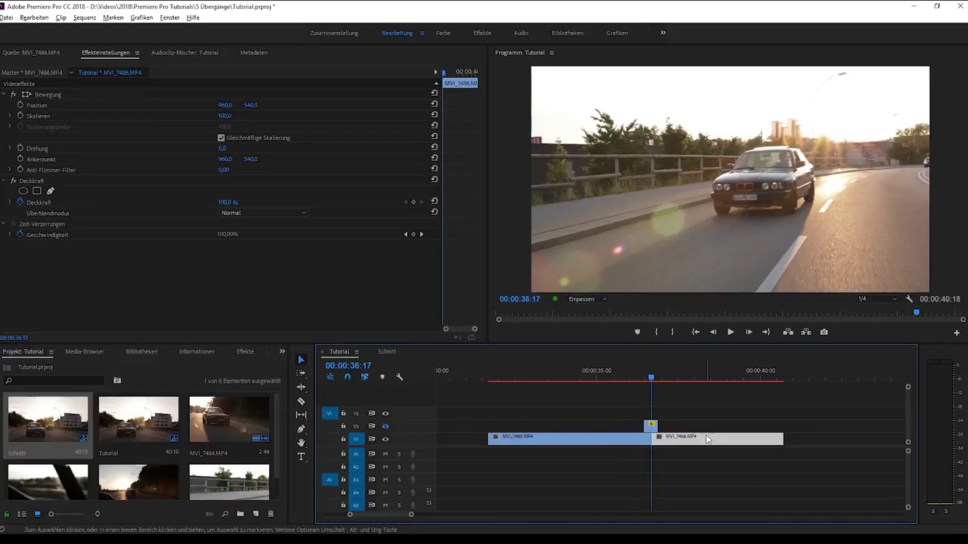
key(space)
key(space)
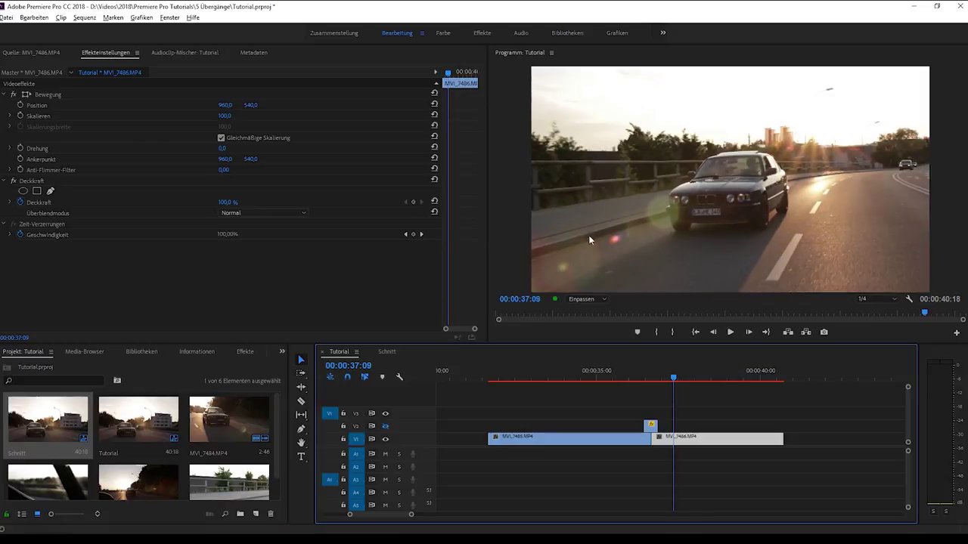
drag(672, 378, 651, 377)
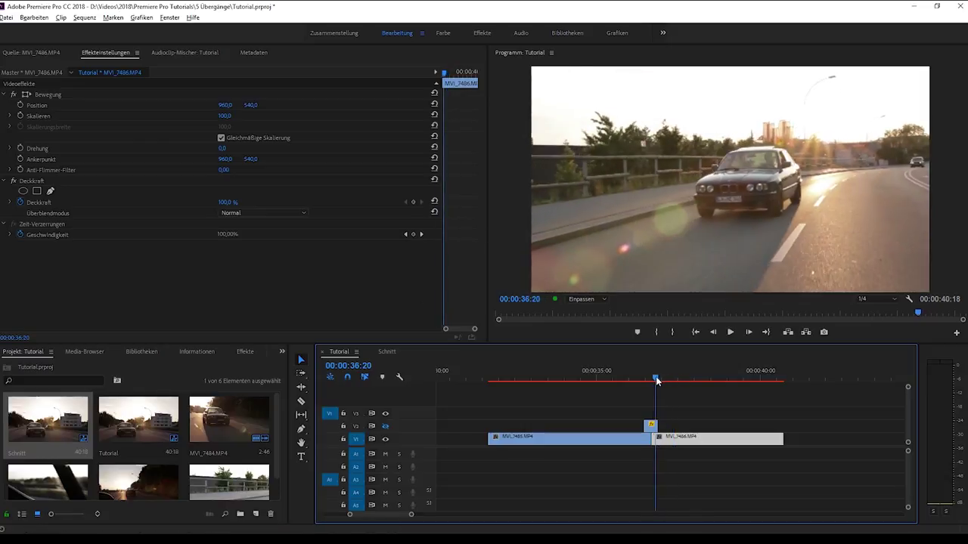
drag(651, 377, 635, 378)
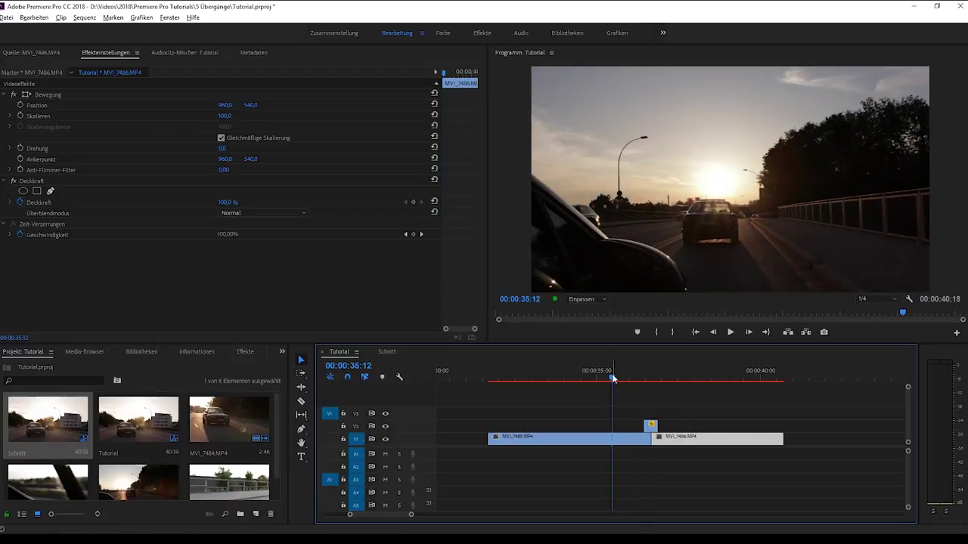
key(space)
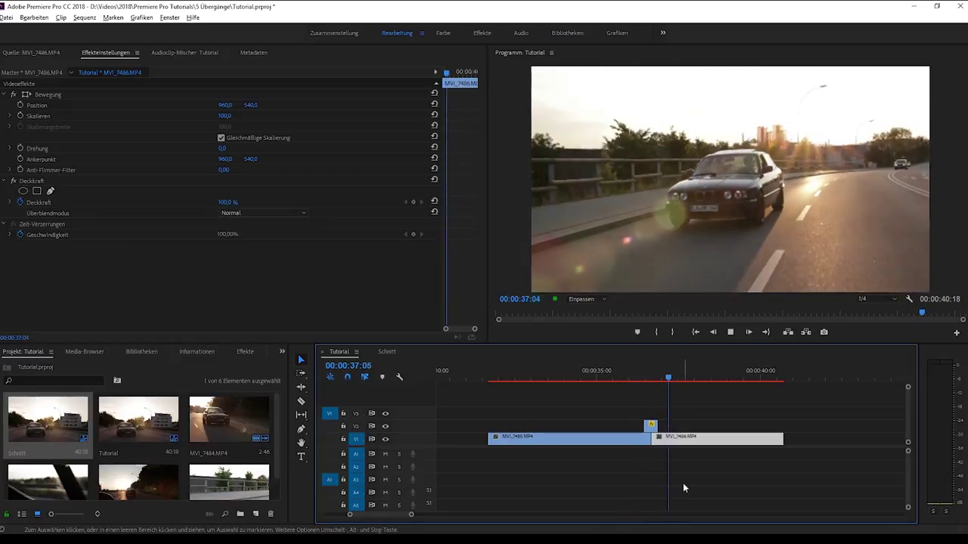
click(627, 376)
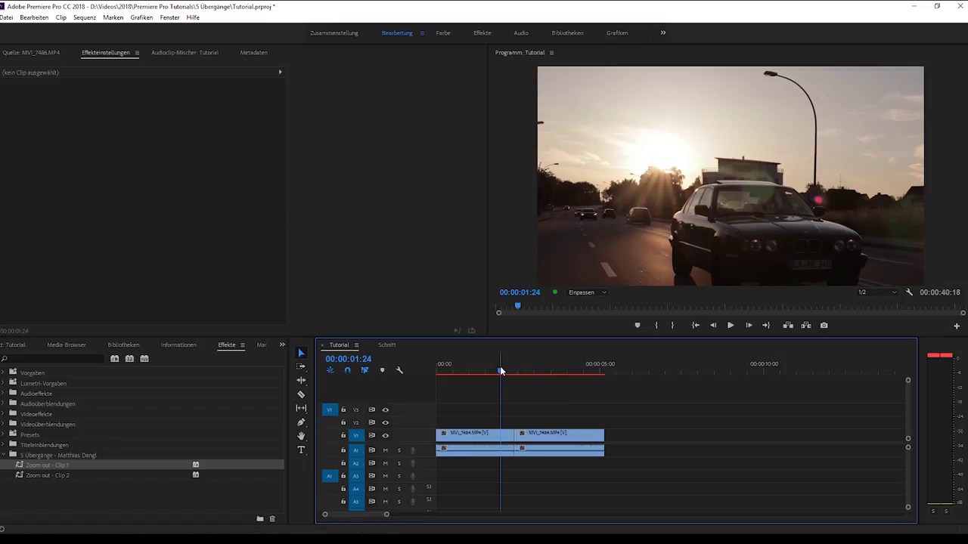
Step: Select the first MVI_7484 clip while scrubbing between 02:02 and 02:17
drag(500, 371, 525, 373)
click(477, 435)
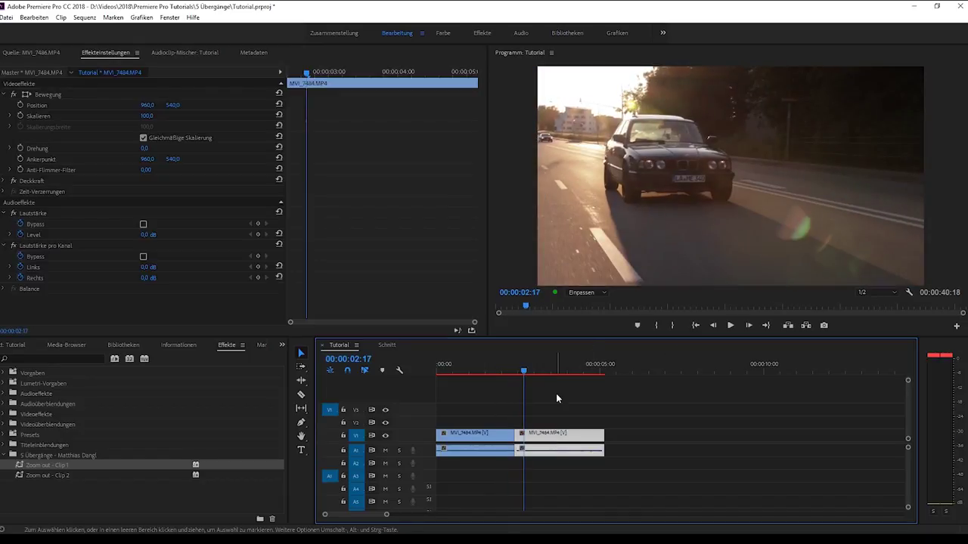
mouse_move(523, 374)
mouse_down()
mouse_move(501, 374)
mouse_move(527, 378)
mouse_up()
Step: Expand the saved transition presets folder and select Zoom out - Clip 1
click(76, 465)
click(88, 485)
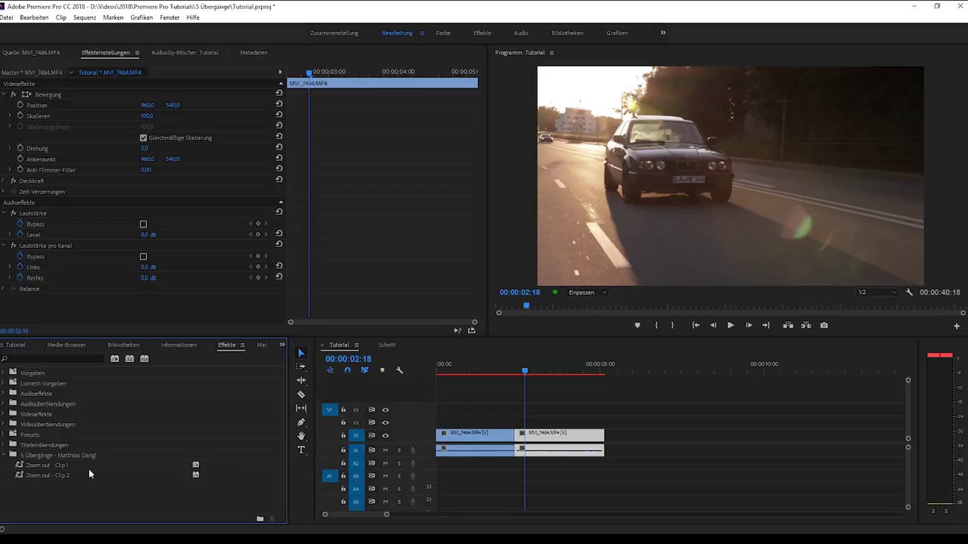
click(94, 455)
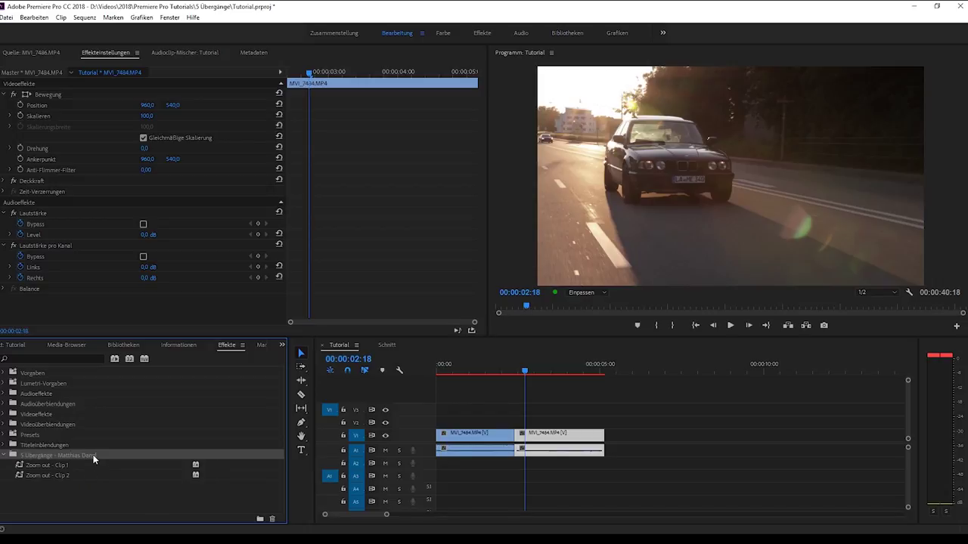
click(69, 466)
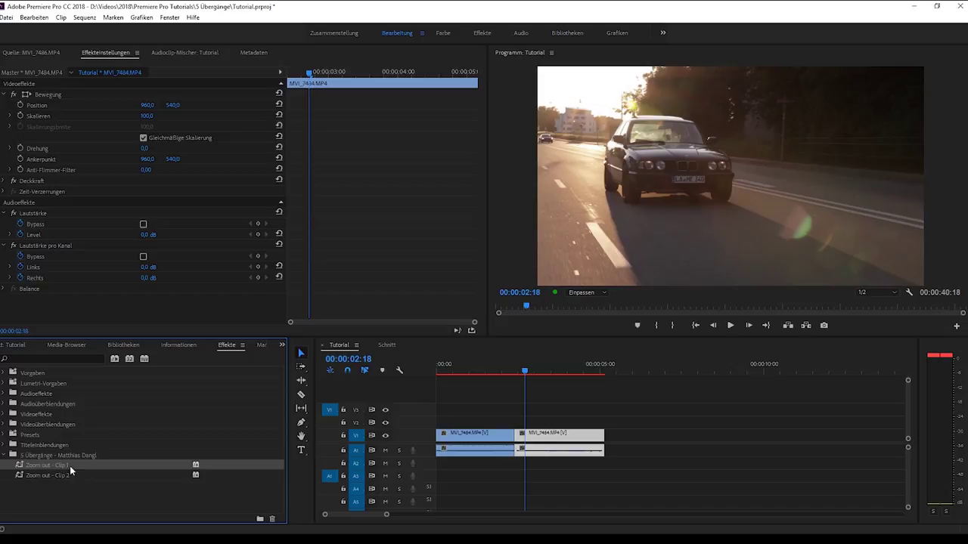
Step: Apply the Zoom out - Clip 1 and Zoom out - Clip 2 presets to the two MVI_7484 clips
mouse_move(51, 464)
mouse_down()
mouse_move(529, 422)
mouse_move(529, 433)
mouse_up()
click(63, 476)
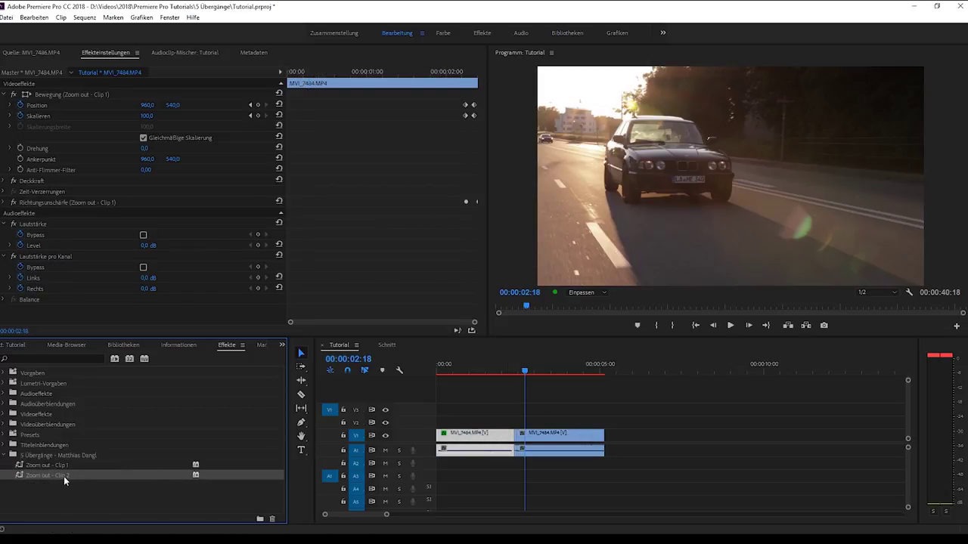
drag(151, 473, 444, 449)
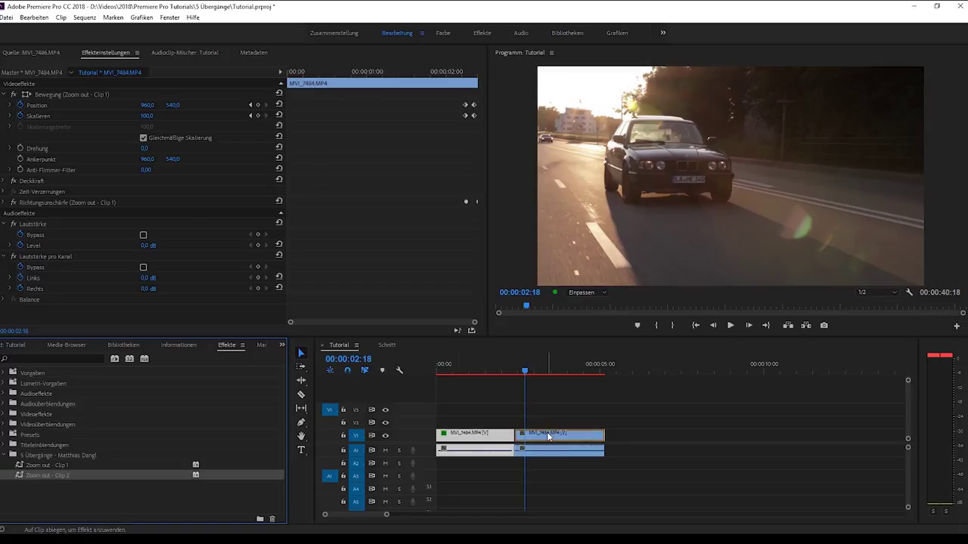
drag(547, 436, 469, 438)
Step: Mute track A1, then play and scrub across the cut to check the zoom-out
click(385, 450)
click(500, 372)
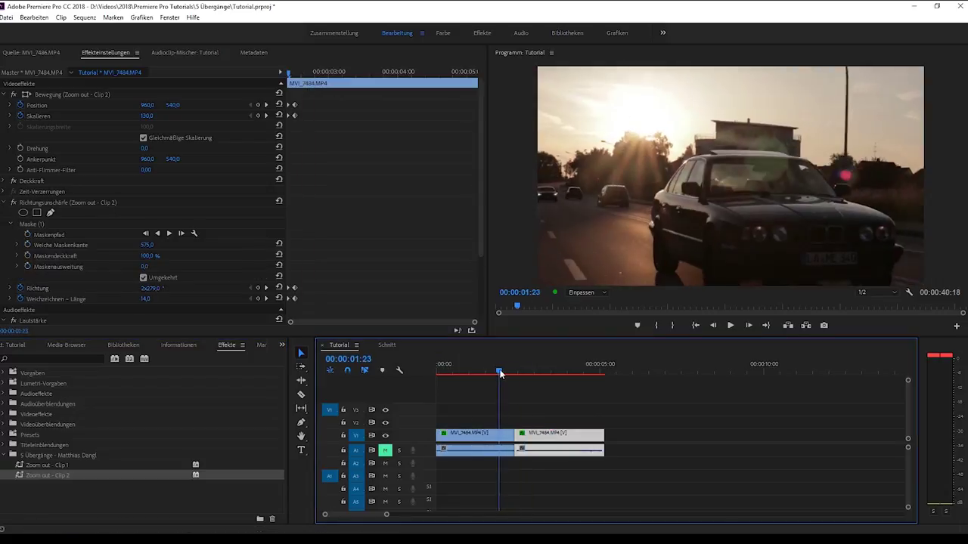
drag(499, 372, 489, 374)
key(space)
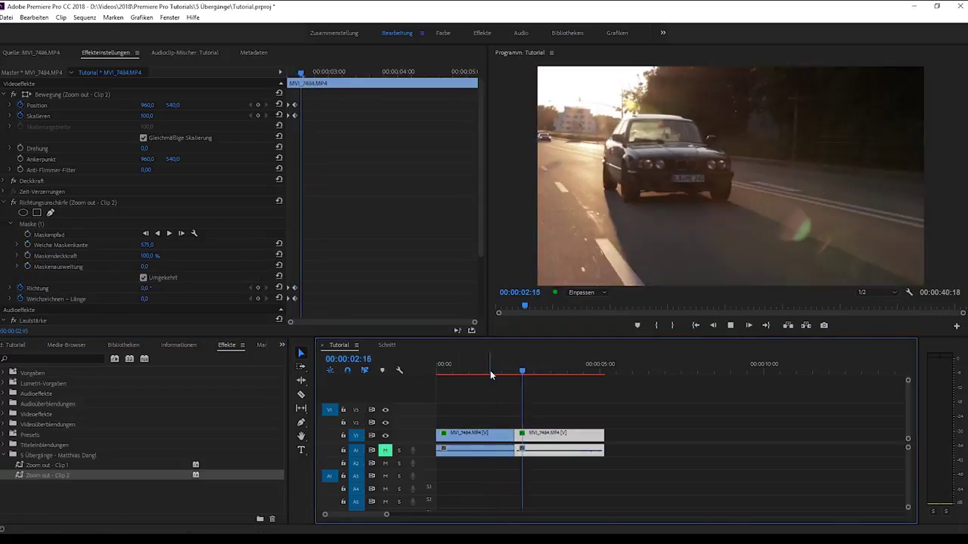
mouse_move(503, 371)
mouse_down()
mouse_move(518, 372)
mouse_move(511, 377)
mouse_up()
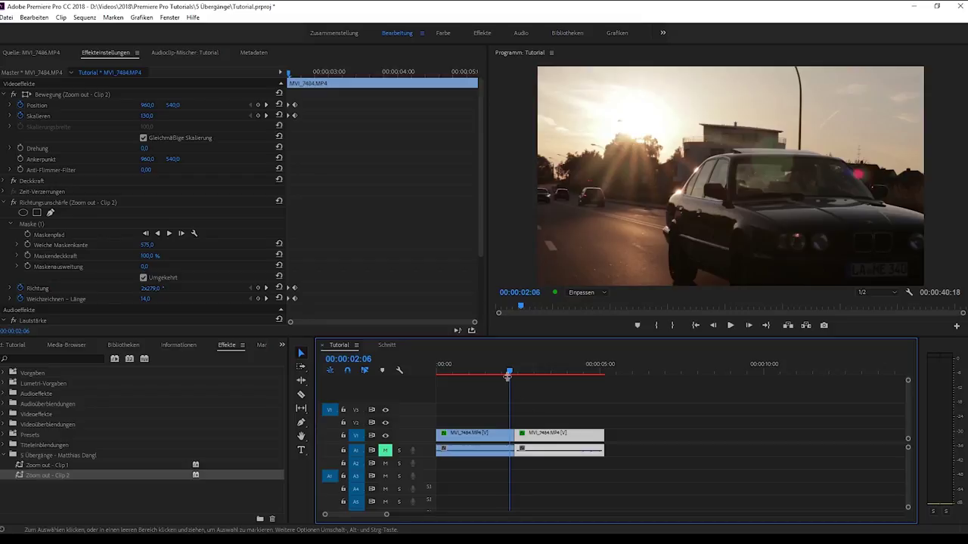
drag(510, 375, 521, 379)
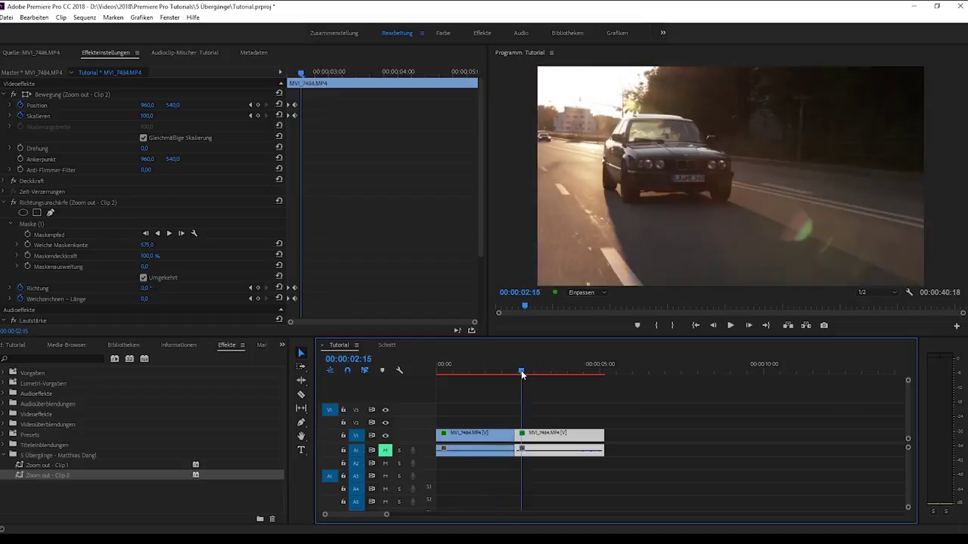
drag(521, 378, 506, 373)
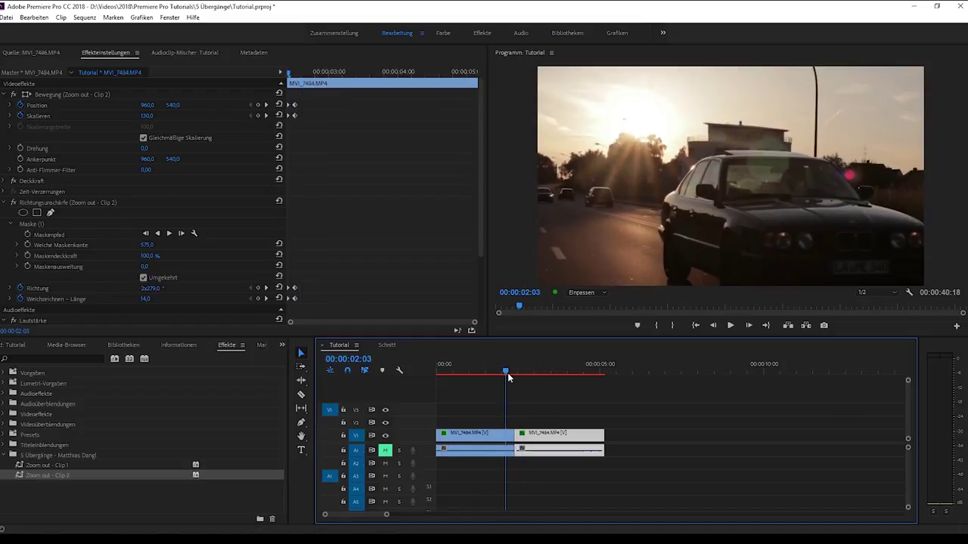
Step: At the second clip's next keyframe, lower Position to 720, 379 and replay the cut
click(521, 433)
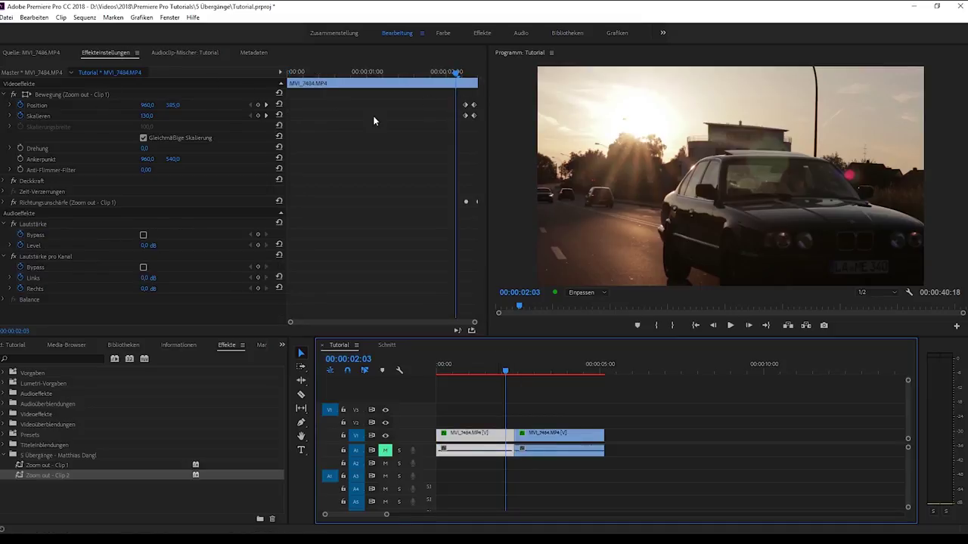
click(265, 106)
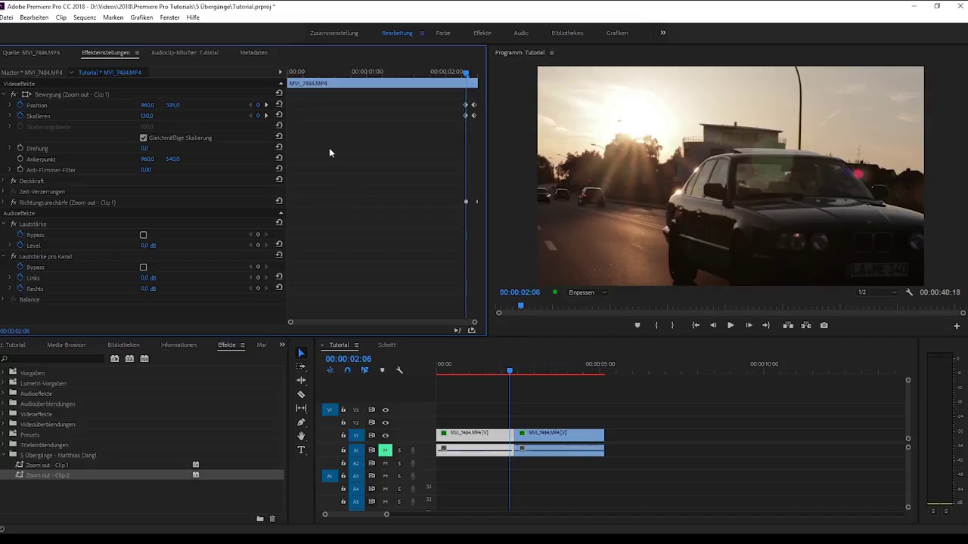
mouse_move(175, 105)
mouse_down()
mouse_move(144, 105)
mouse_move(175, 106)
mouse_up()
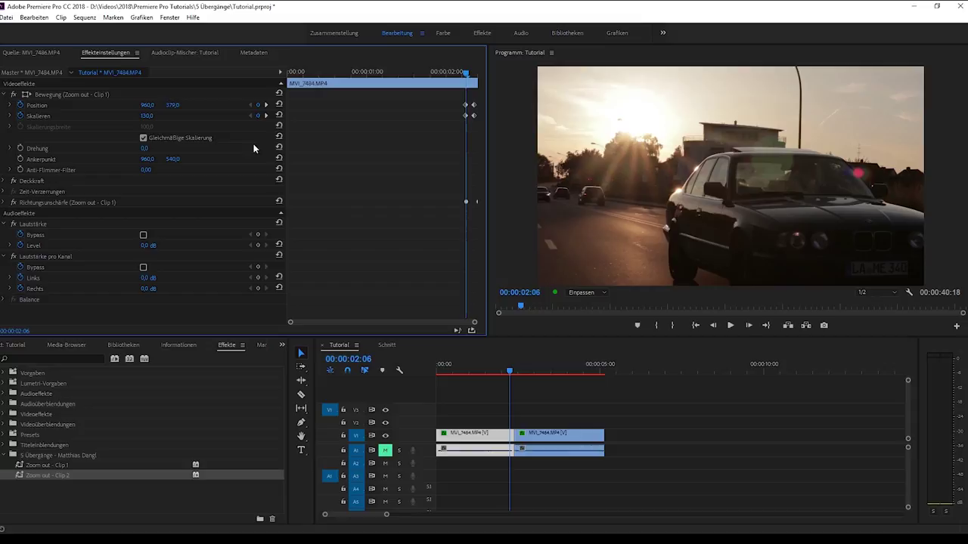
drag(149, 107, 45, 107)
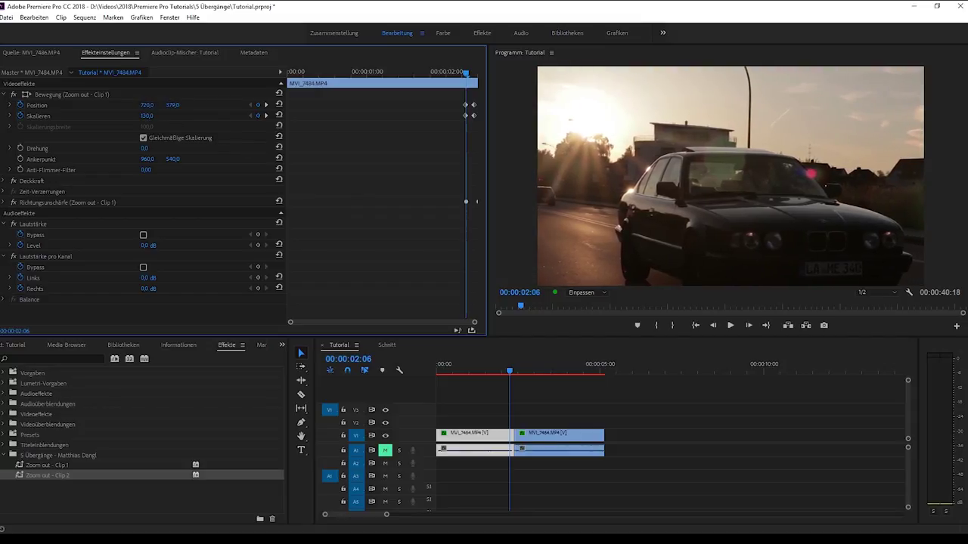
click(731, 325)
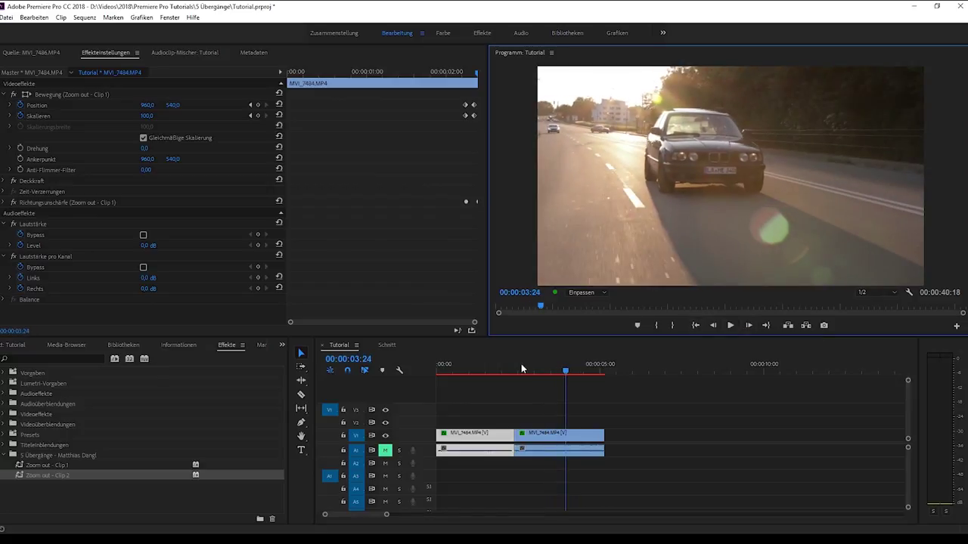
click(516, 370)
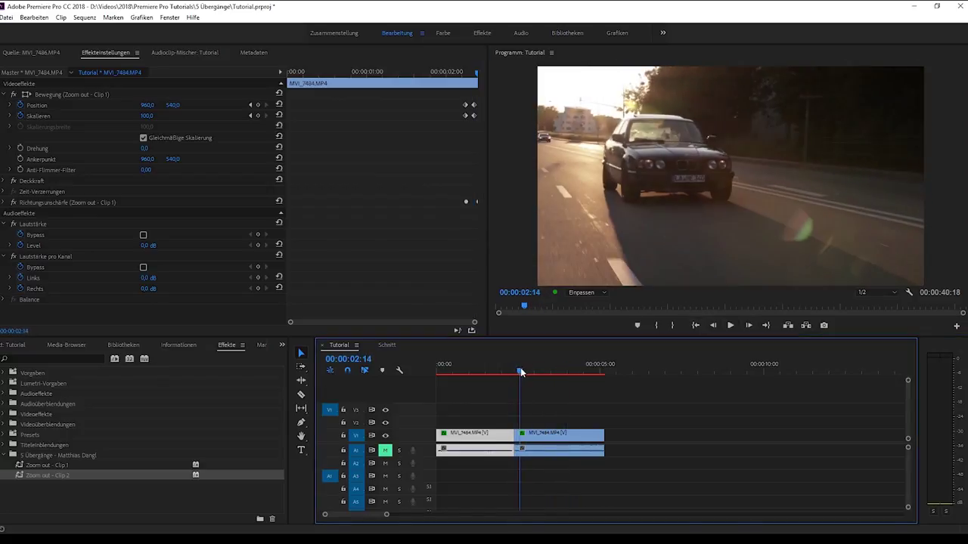
drag(516, 371, 518, 372)
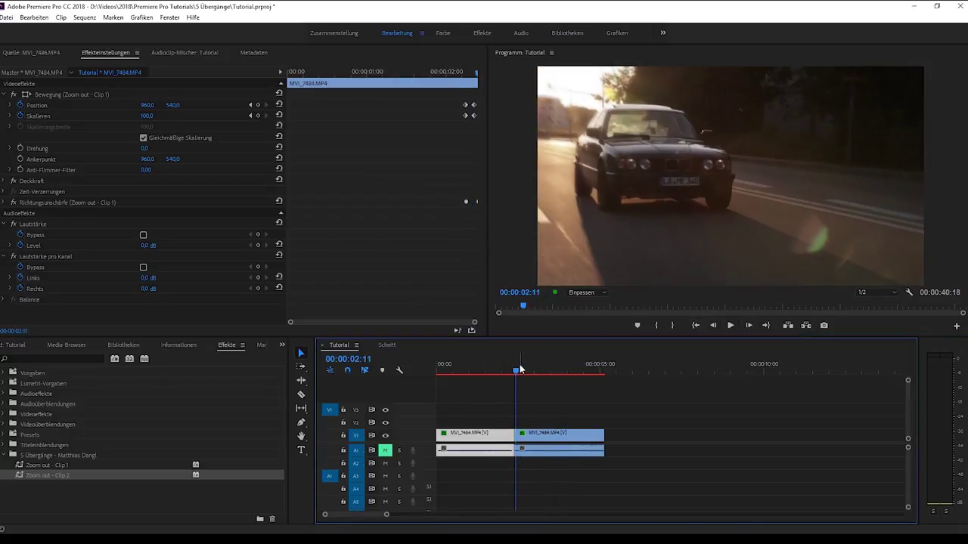
click(564, 441)
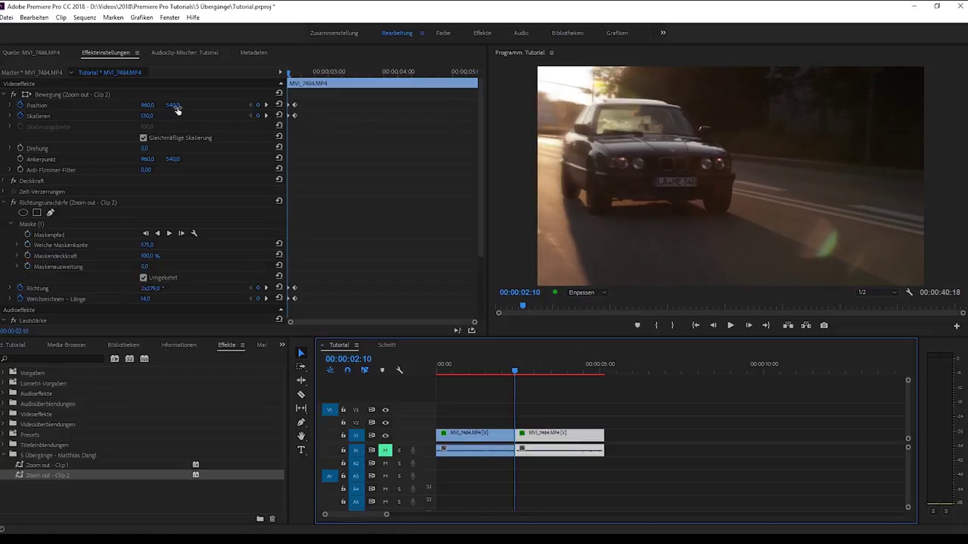
Step: Reframe the first clip through its Position Y and X values, then jump to its next keyframe
mouse_move(173, 105)
mouse_down()
mouse_move(227, 106)
mouse_move(128, 104)
mouse_move(219, 105)
mouse_up()
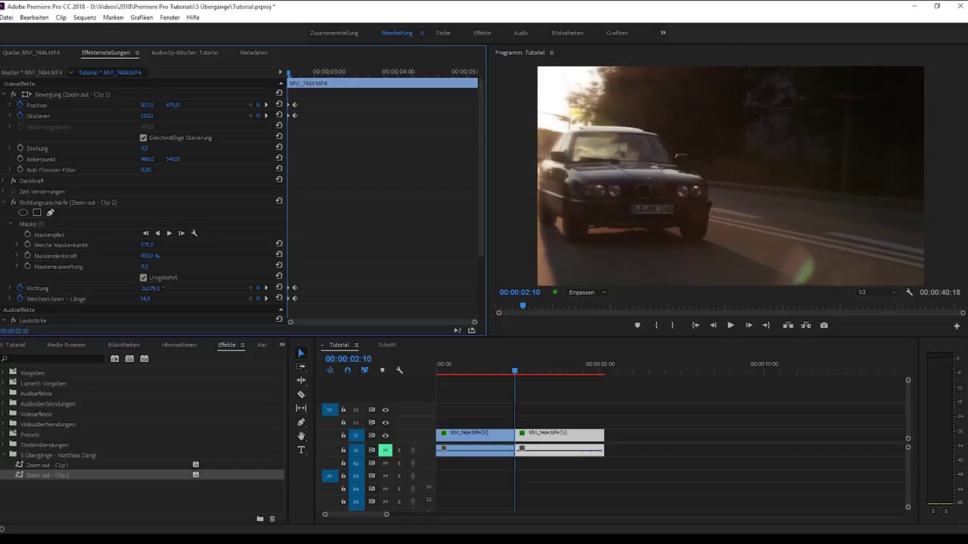
drag(147, 105, 210, 126)
click(266, 105)
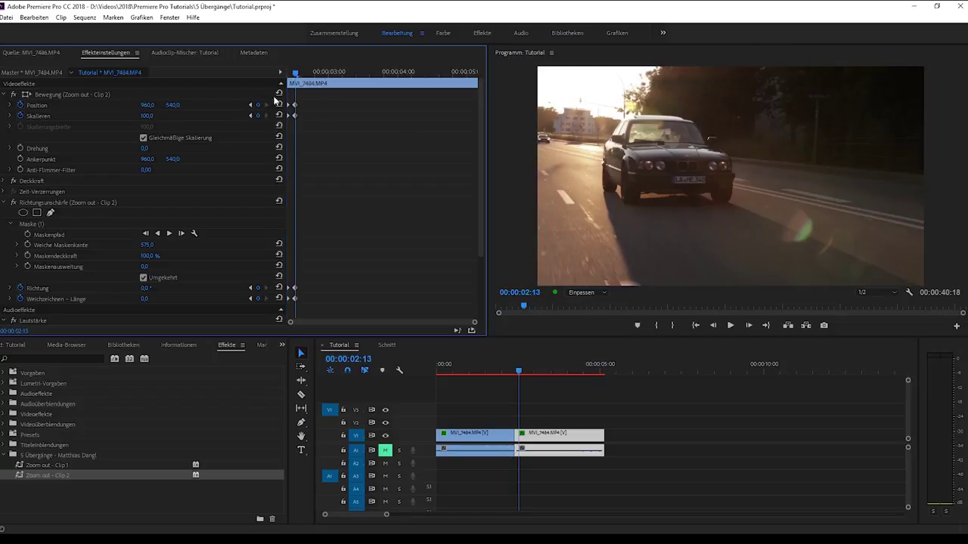
Step: Play the transition several times from just before the cut
drag(520, 366, 481, 363)
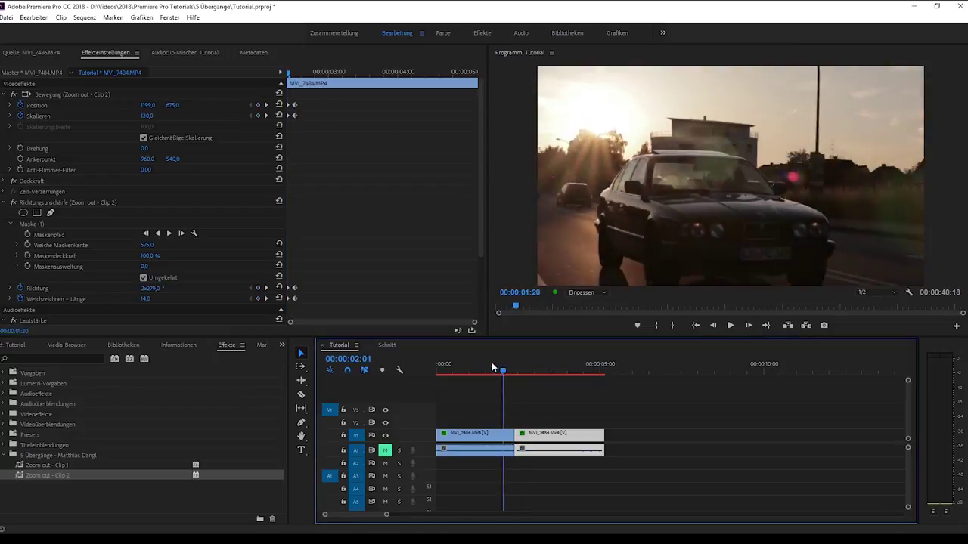
key(space)
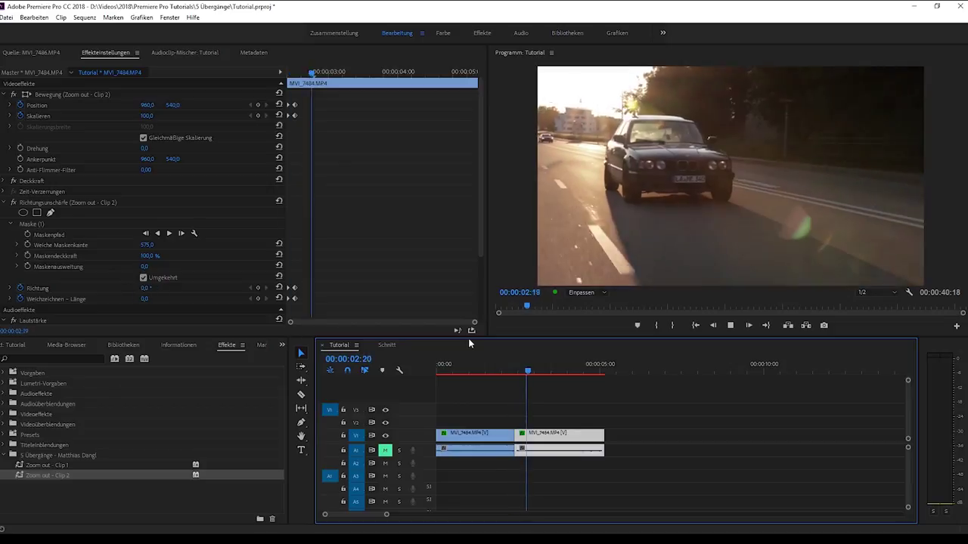
key(space)
click(502, 371)
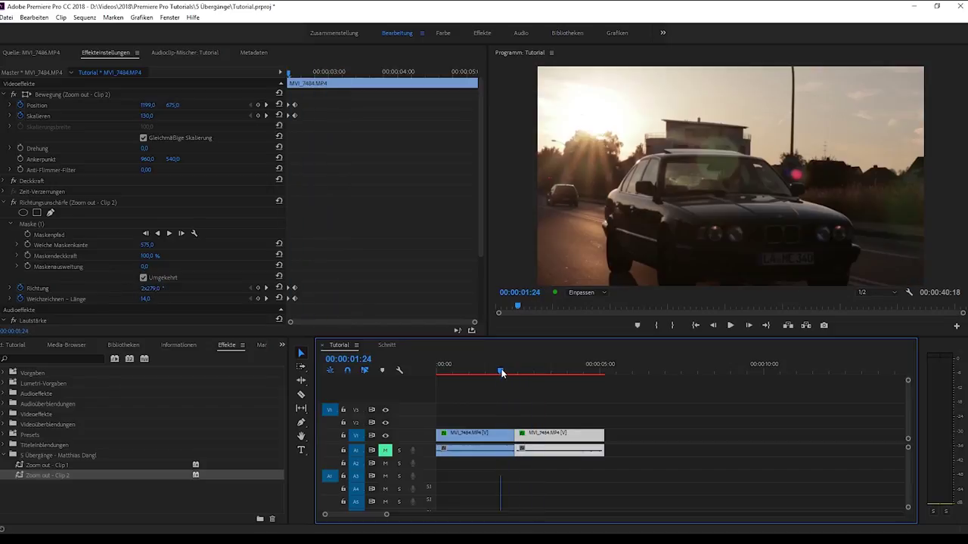
key(space)
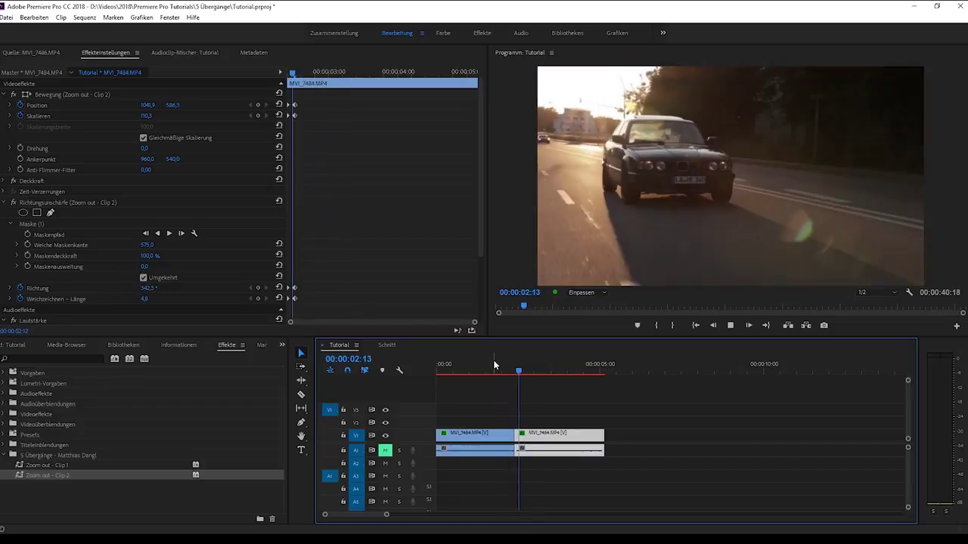
click(493, 366)
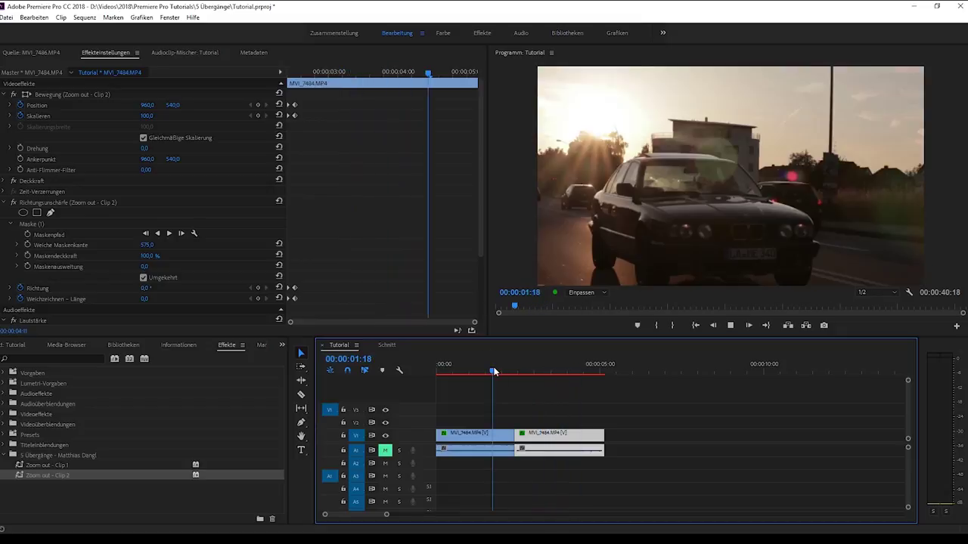
key(space)
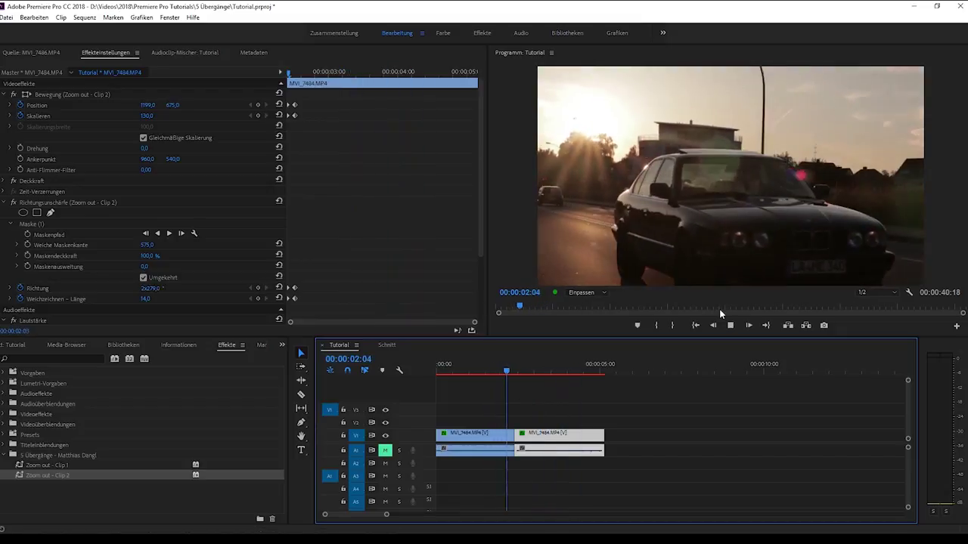
key(space)
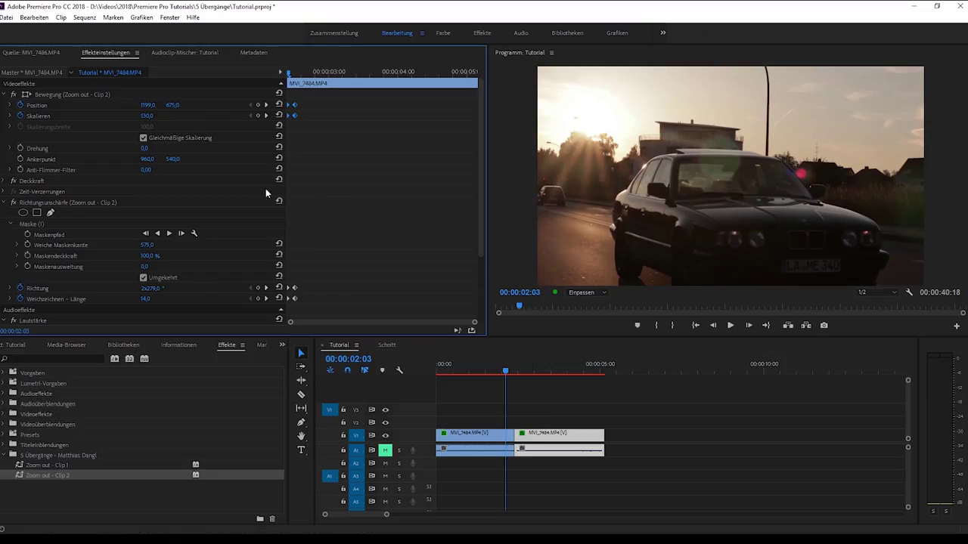
Step: Delete the first clip's directional blur, keeping only the 130-scale motion, and scrub to review it
click(55, 94)
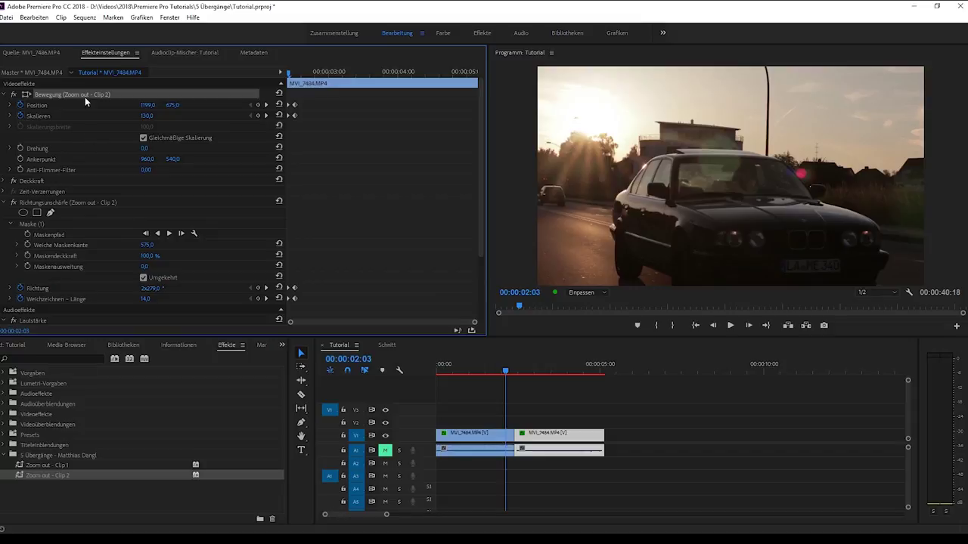
click(97, 203)
key(Delete)
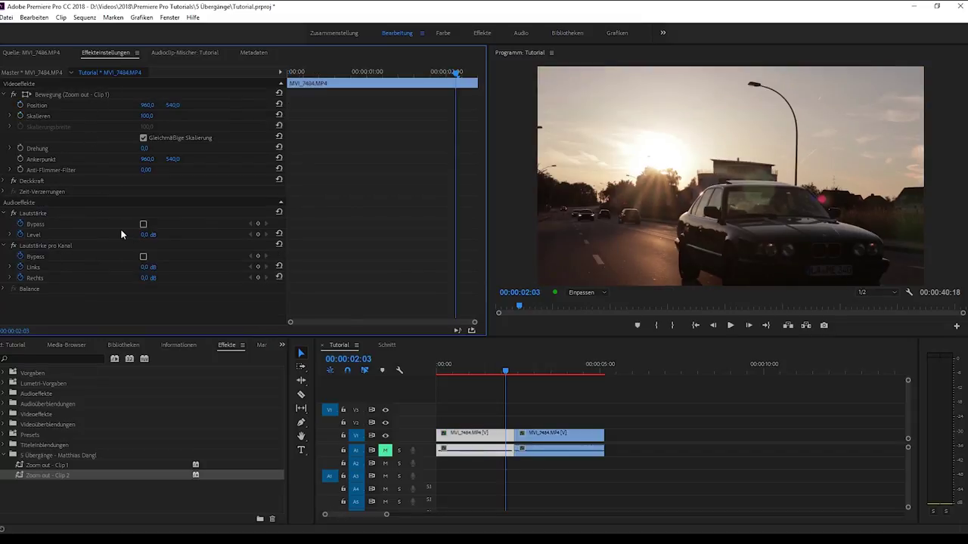
mouse_move(505, 372)
mouse_down()
mouse_move(534, 378)
mouse_move(506, 404)
mouse_up()
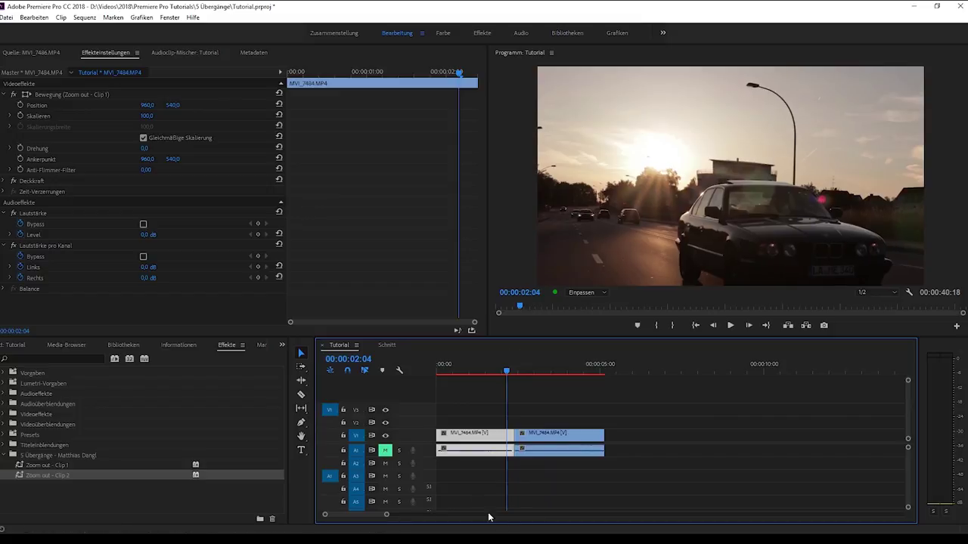
Step: Enlarge the V1 track and show the Geschwindigkeit speed keyframe line on both clips
double_click(428, 438)
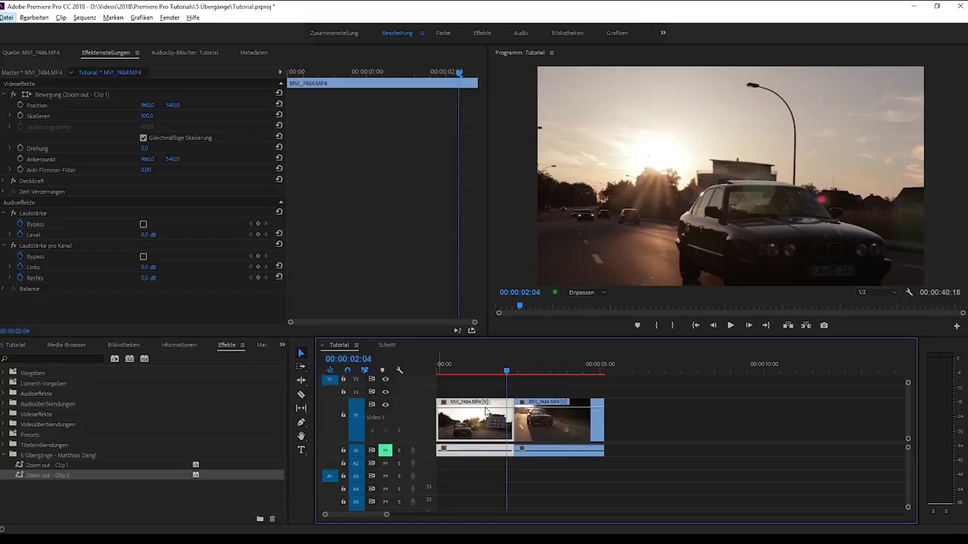
right_click(483, 412)
mouse_move(529, 528)
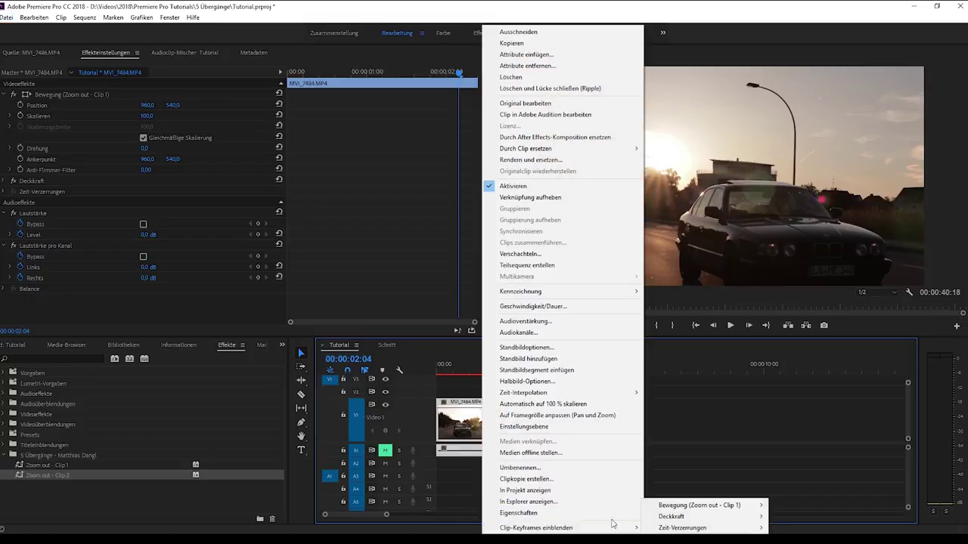
mouse_move(746, 529)
click(560, 421)
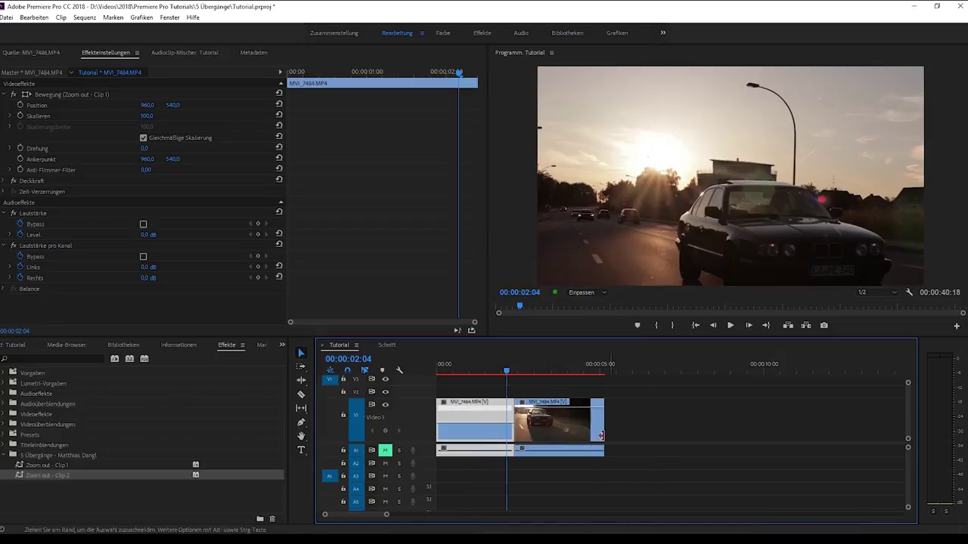
right_click(560, 422)
mouse_move(650, 527)
mouse_move(830, 529)
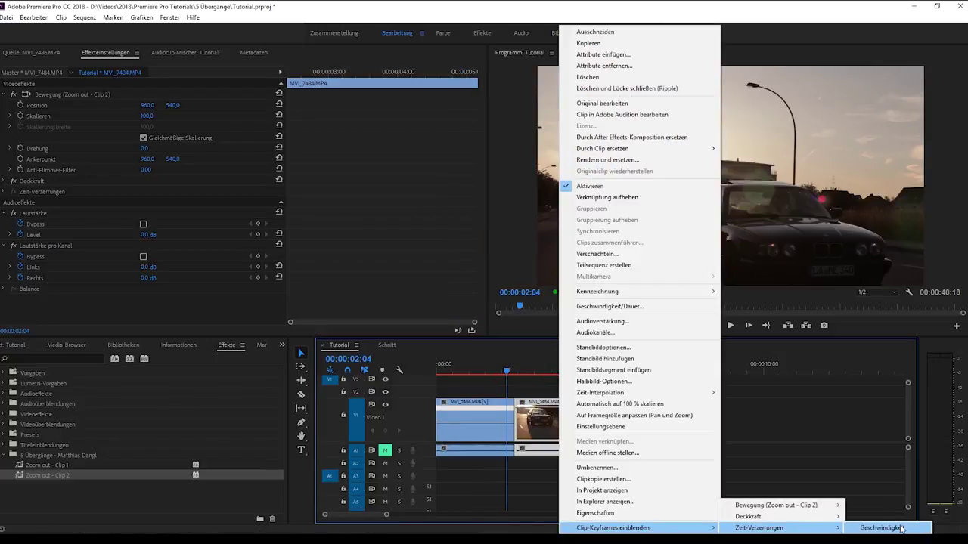
click(869, 528)
Step: Use the Pen tool to add speed keyframes near the end of clip one and the start of clip two
key(p)
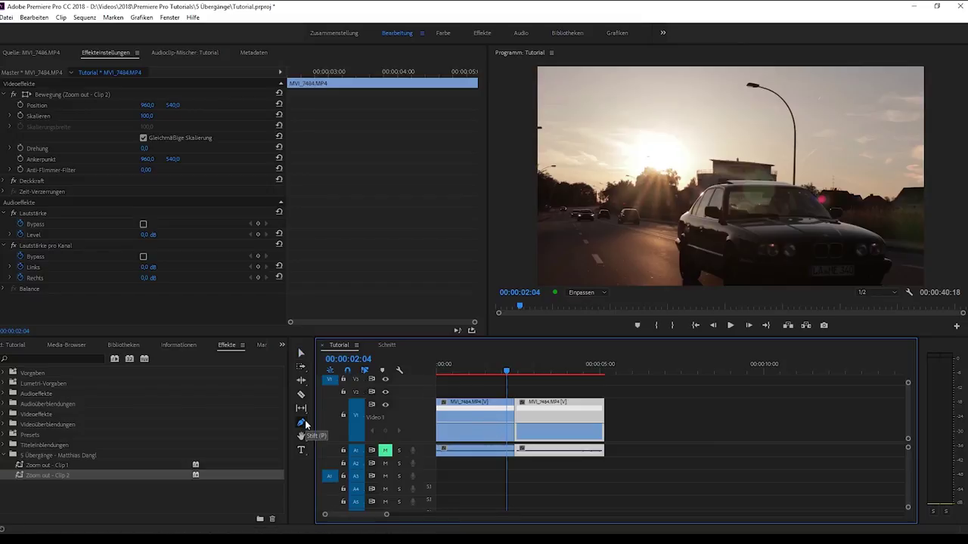
click(505, 409)
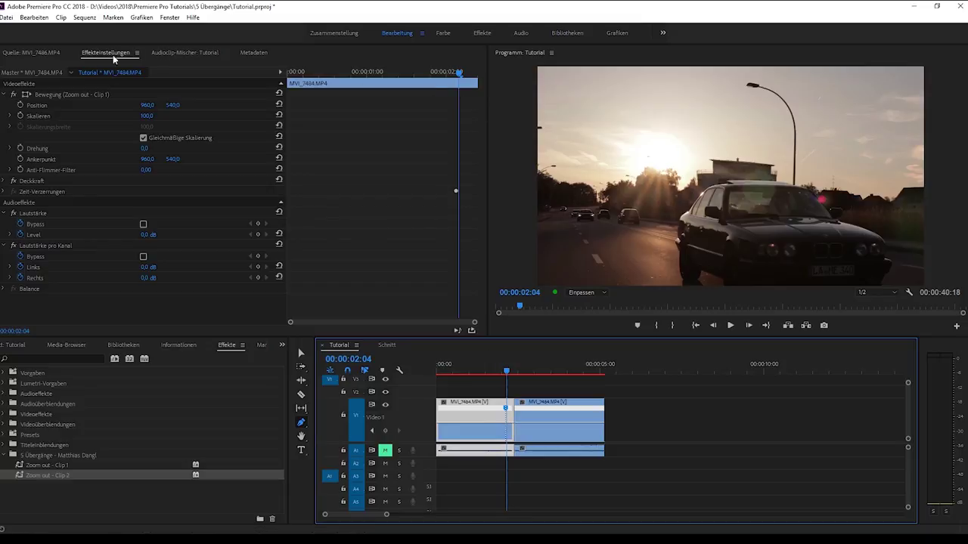
click(9, 182)
click(9, 182)
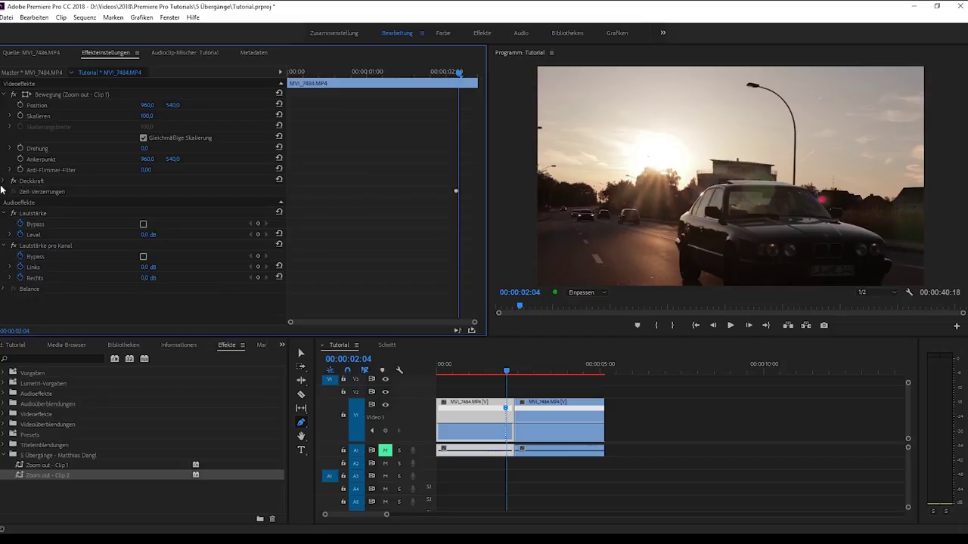
click(7, 192)
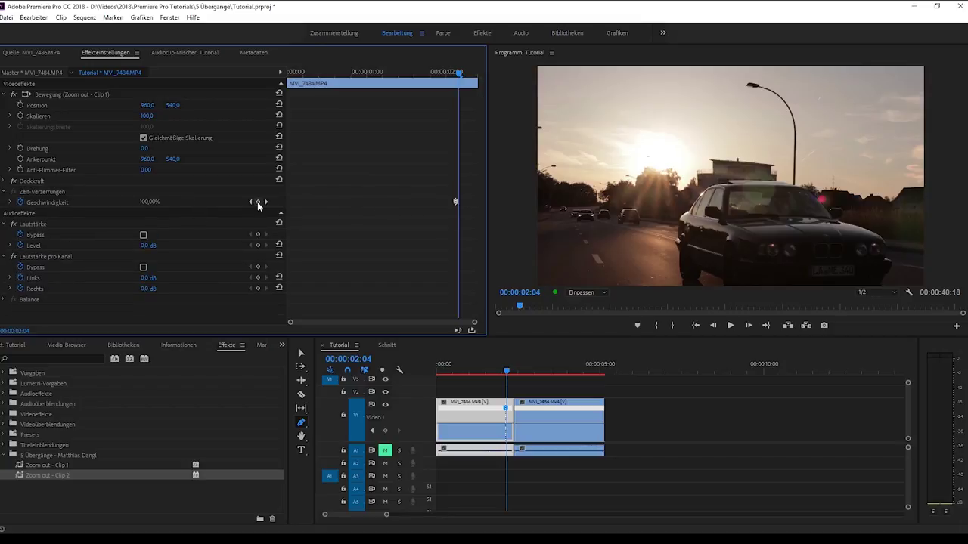
click(524, 427)
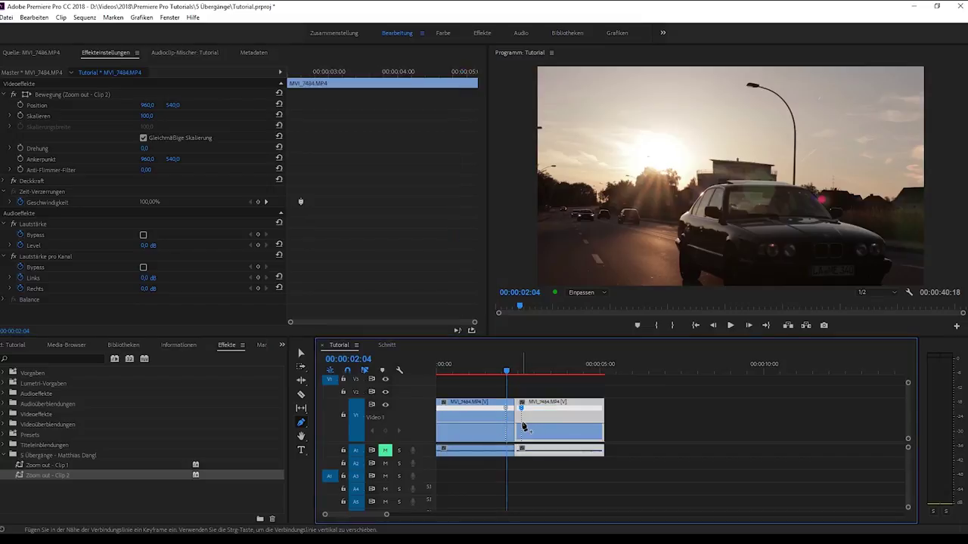
scroll(524, 426, up, 1)
scroll(497, 426, up, 1)
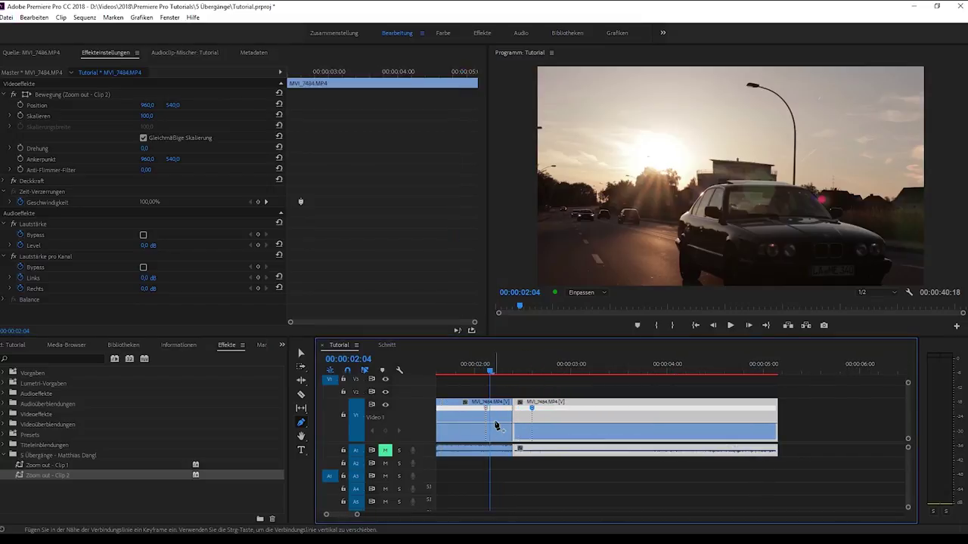
Step: Drag the speed bands up around the cut, with the second clip at 487%, and close the gap
key(v)
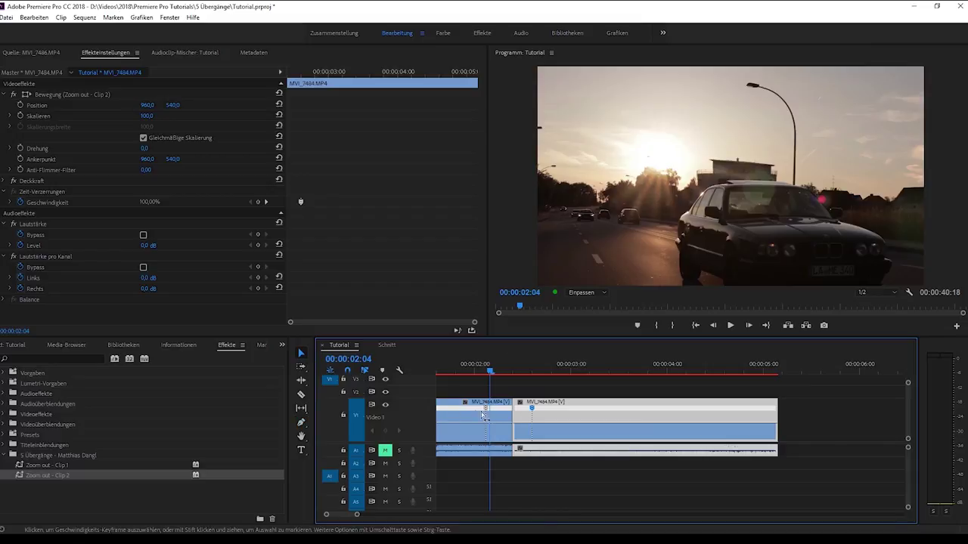
click(515, 437)
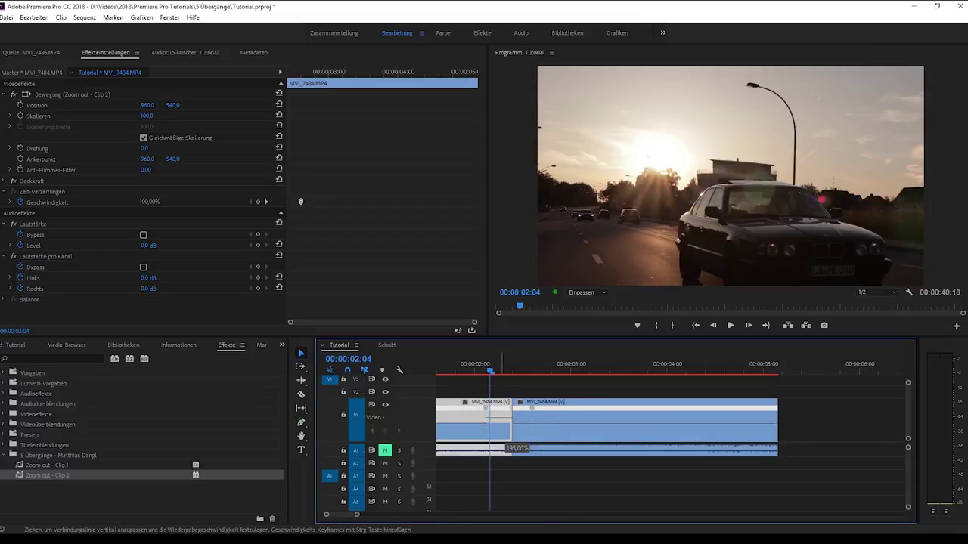
drag(511, 437, 526, 422)
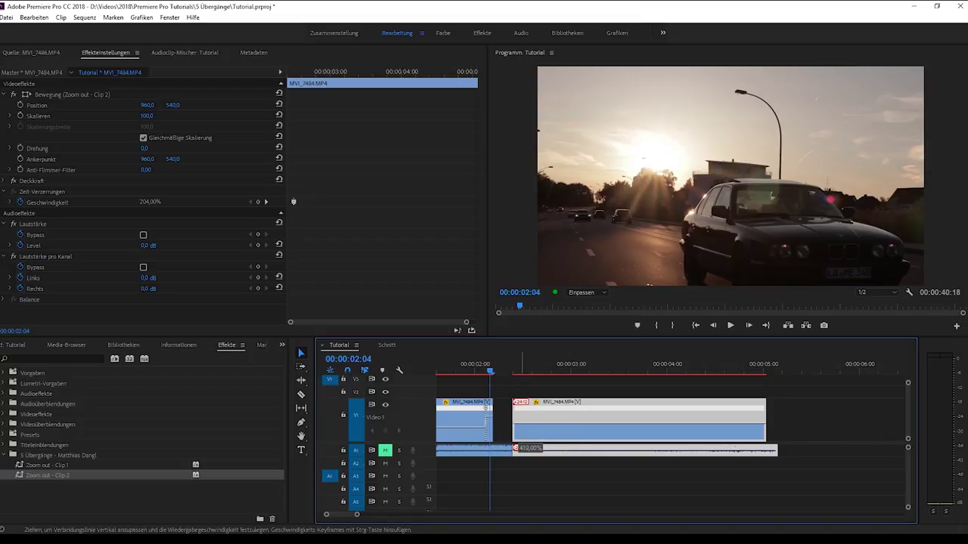
drag(515, 427, 495, 424)
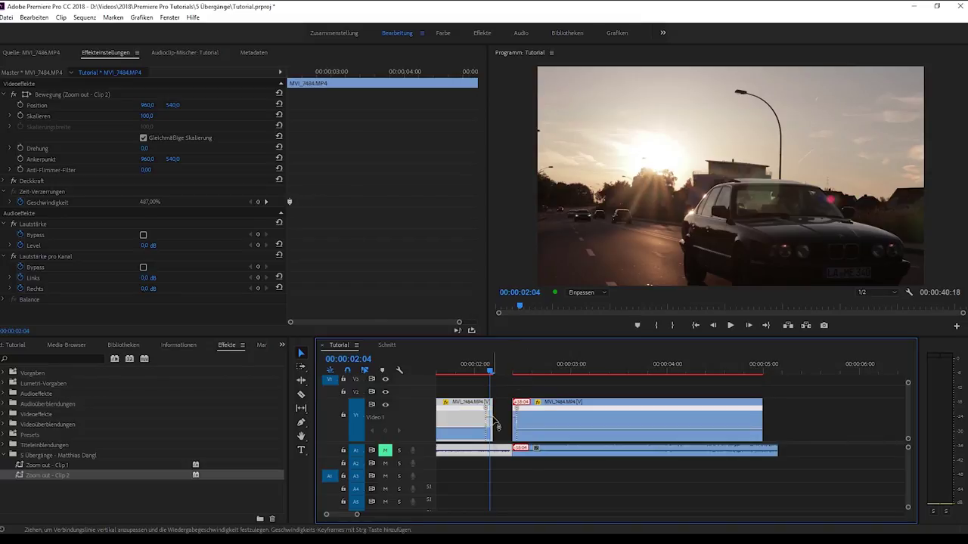
drag(568, 420, 529, 419)
Step: Play the cut from the sequence start, then zoom the timeline in around it
key(minus)
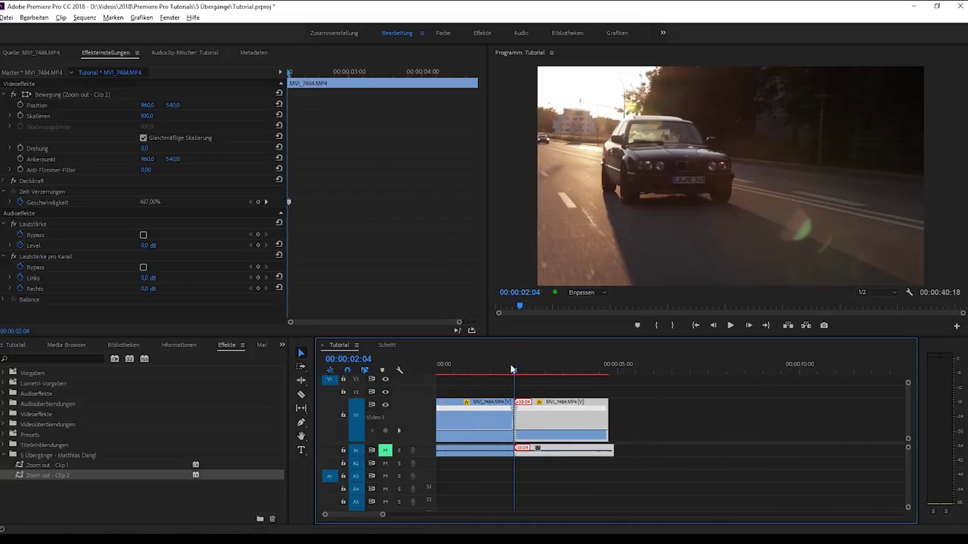
key(Home)
key(space)
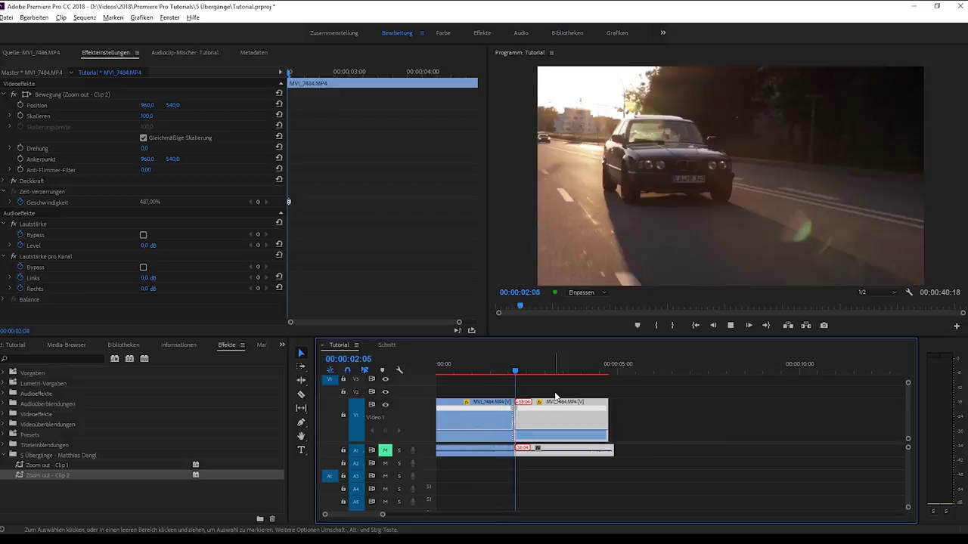
click(512, 372)
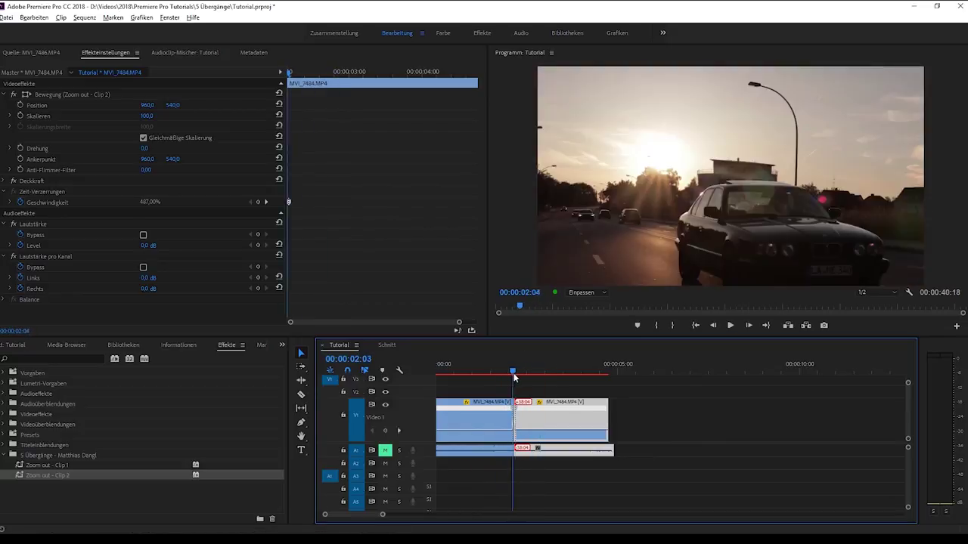
click(517, 372)
key(equal)
key(equal)
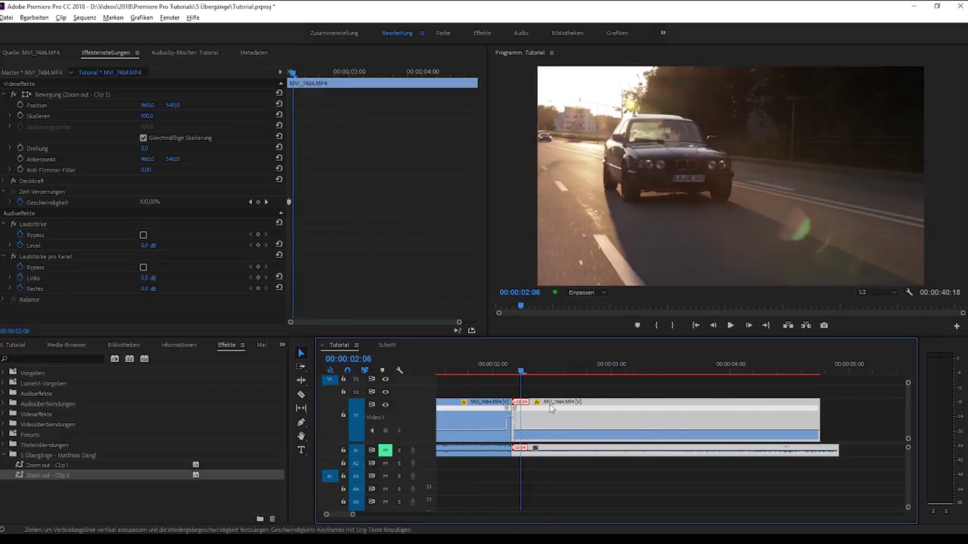
Step: Adjust the speed ramp at the second clip's start and scrub and play through the cut
mouse_move(636, 419)
mouse_down()
mouse_move(636, 400)
mouse_move(474, 364)
mouse_up()
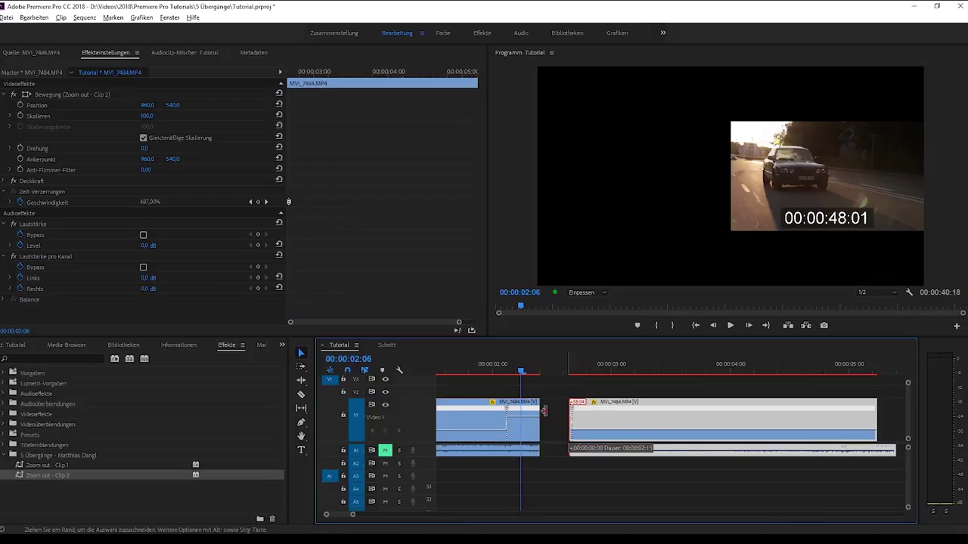
key(space)
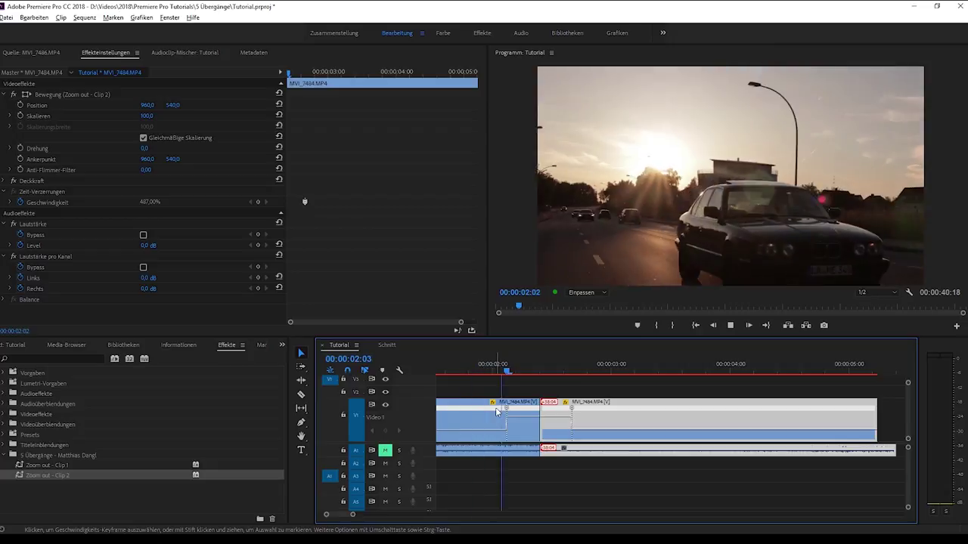
click(456, 366)
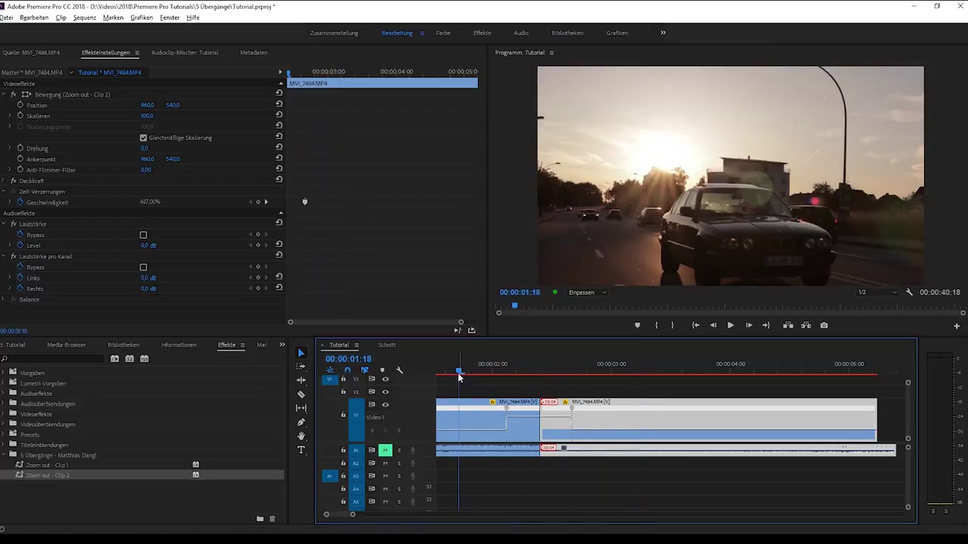
drag(518, 367, 490, 378)
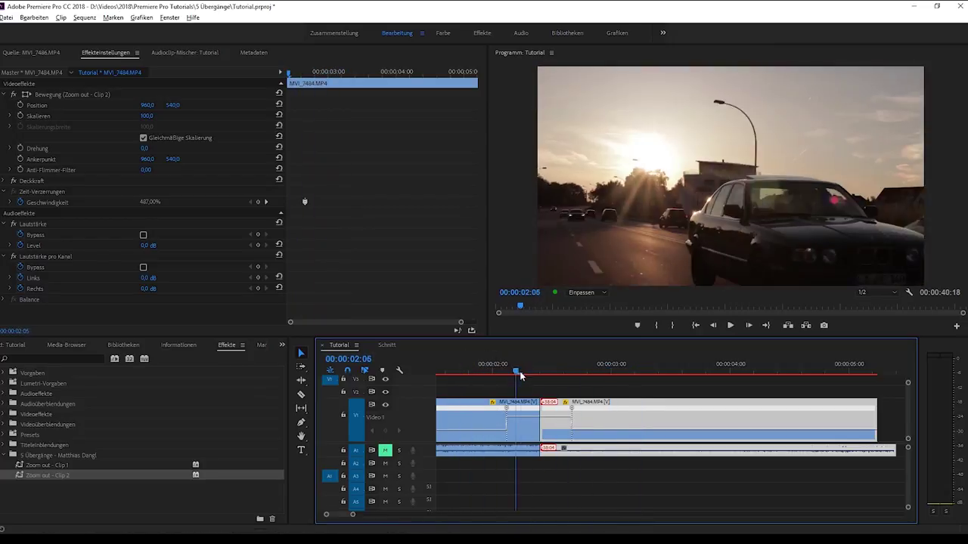
mouse_move(475, 386)
mouse_down()
mouse_move(535, 417)
mouse_move(476, 423)
mouse_up()
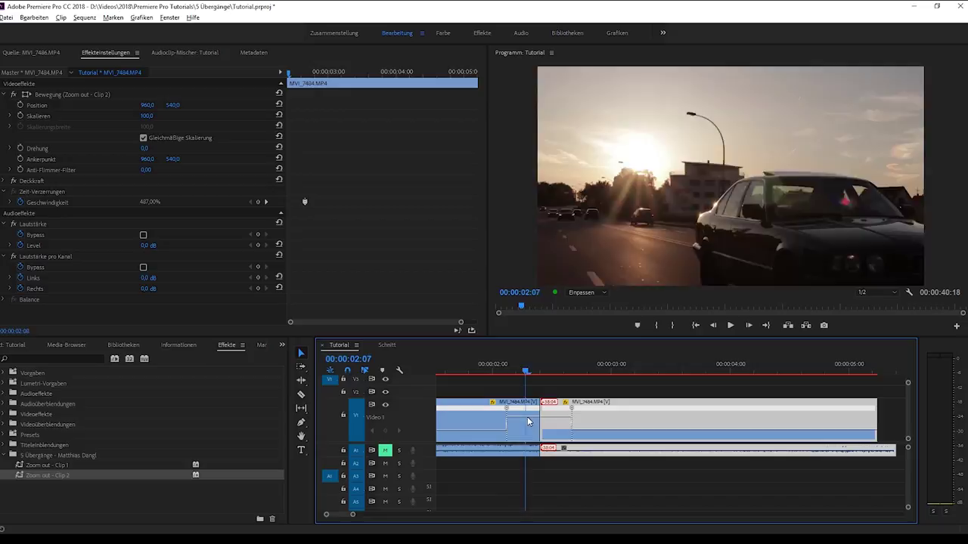
key(space)
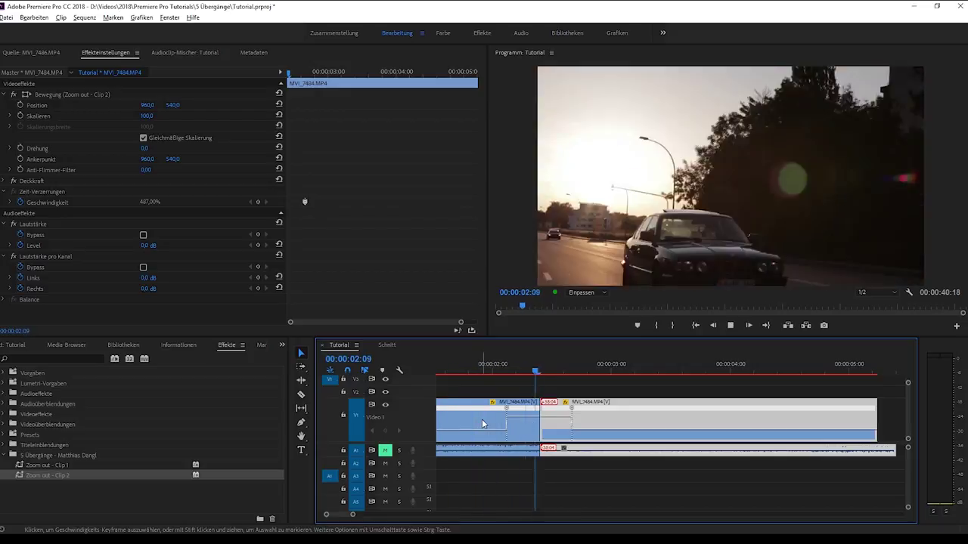
key(space)
Step: Raise the second clip's ramped speed to 876% and play back the result
drag(560, 417, 561, 443)
click(470, 374)
key(space)
key(ctrl+z)
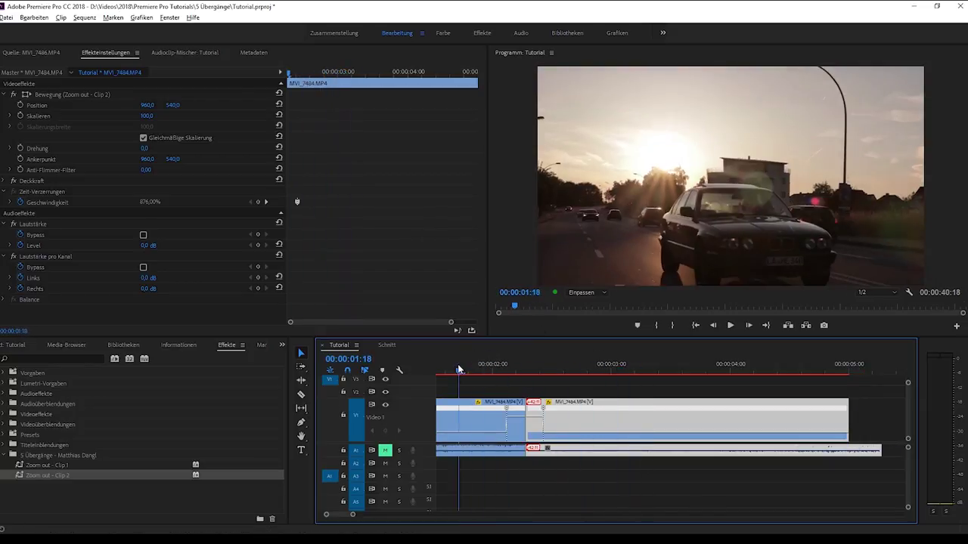
key(space)
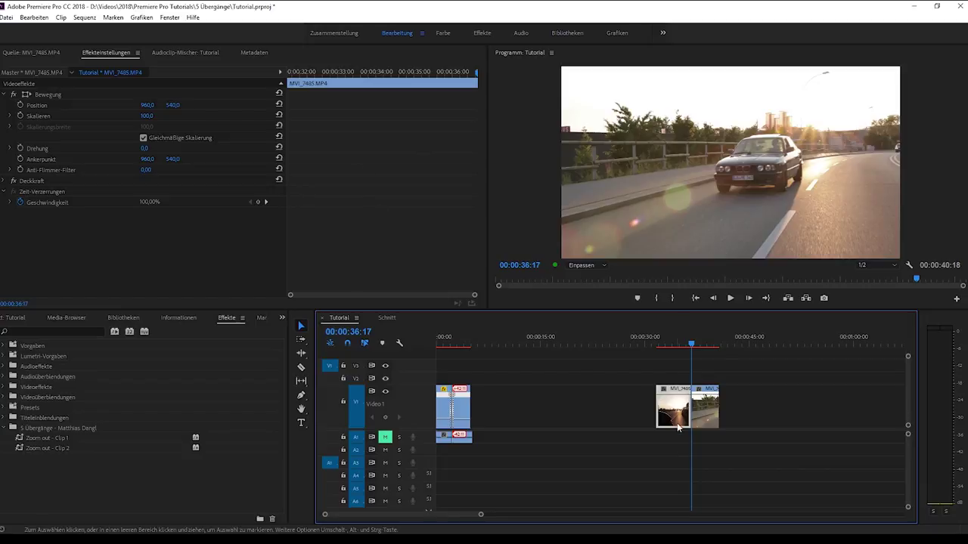
Step: Move MVI_7485 onto Video 2 and snap its start to 00:00:32:18
mouse_move(675, 420)
mouse_down()
mouse_move(690, 389)
mouse_move(713, 377)
mouse_move(686, 376)
mouse_up()
click(669, 338)
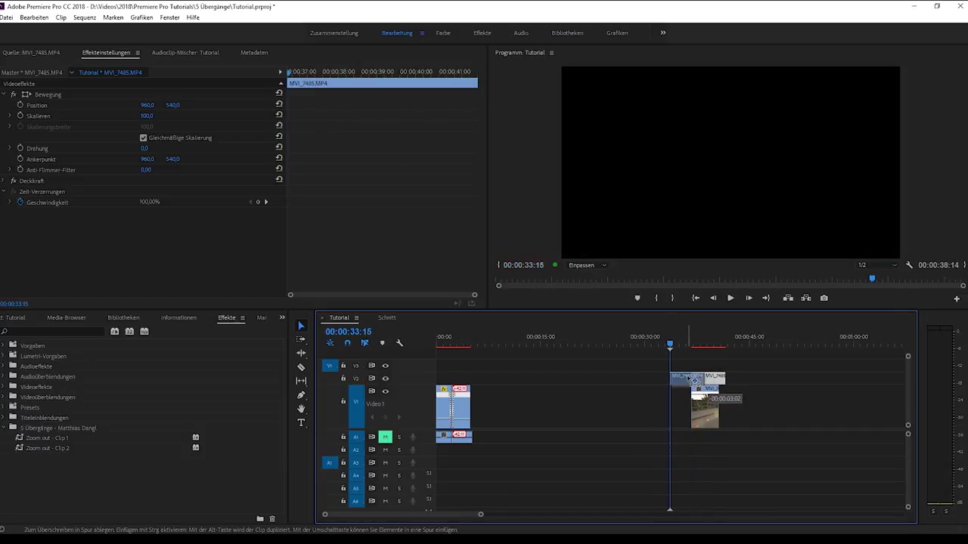
click(664, 337)
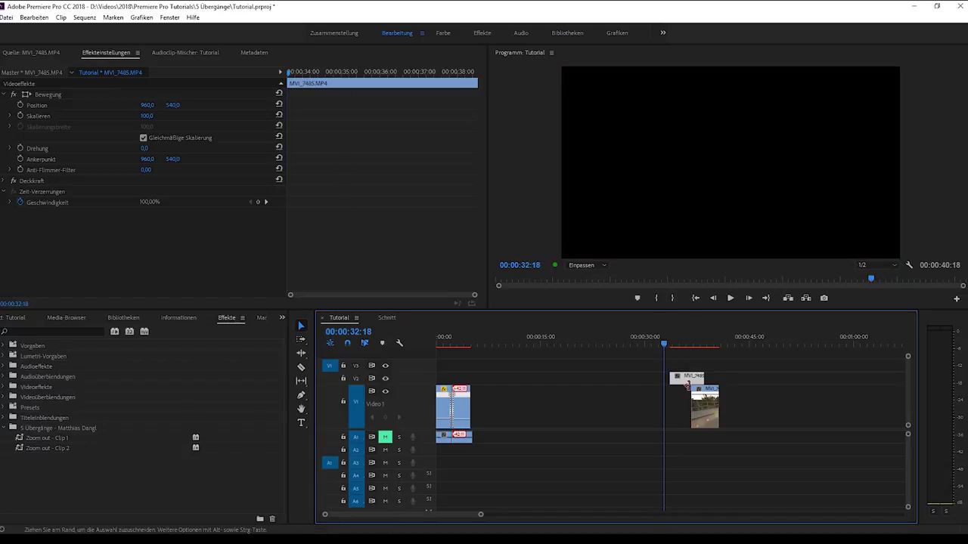
drag(691, 383, 679, 379)
Step: Nudge the playhead forward and bring up the Luma Fade preset in the Effects panel
key(Right)
key(Right)
key(Right)
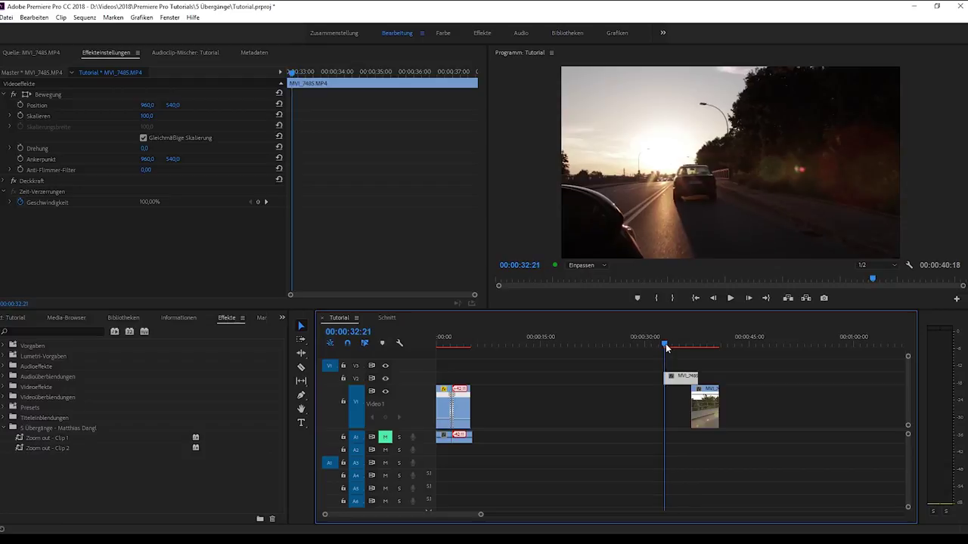
scroll(695, 379, up, 3)
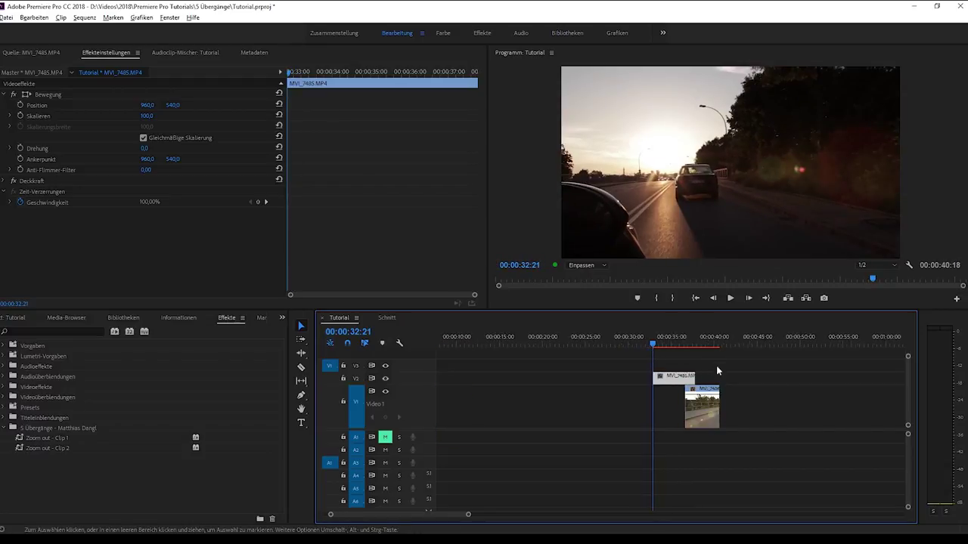
click(57, 460)
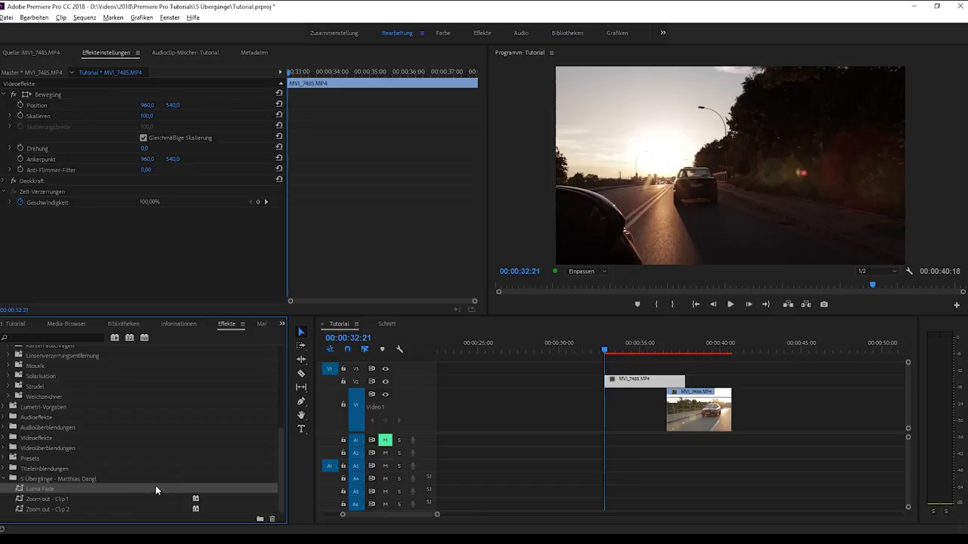
Step: Apply the Luma Fade preset to MVI_7485 and keep Video 2 as its gradient layer
drag(166, 486, 643, 380)
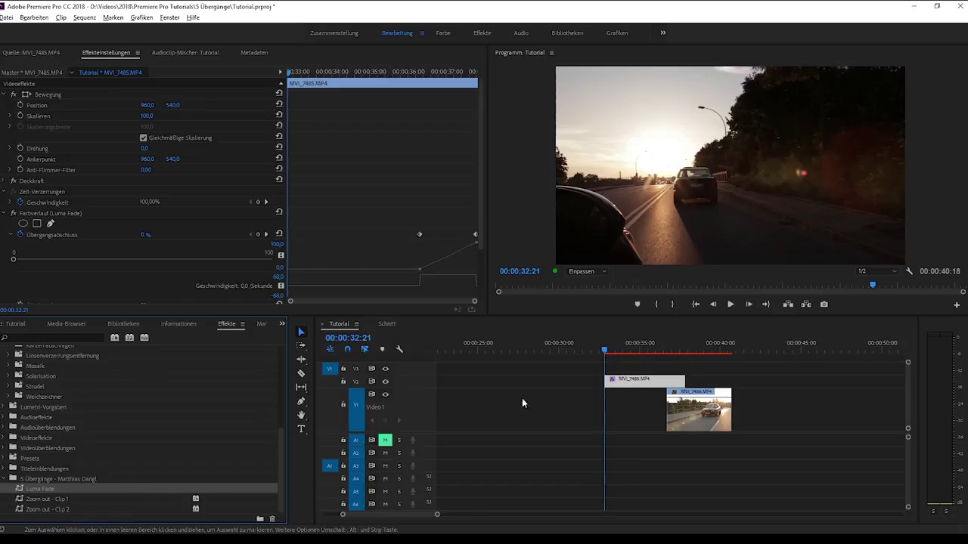
scroll(120, 257, down, 3)
click(74, 163)
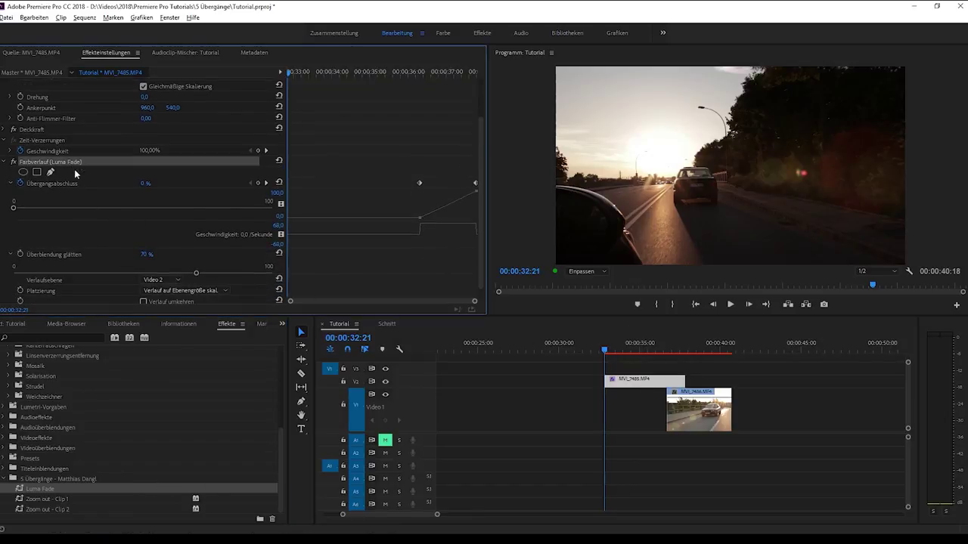
scroll(91, 239, down, 2)
click(162, 265)
click(162, 266)
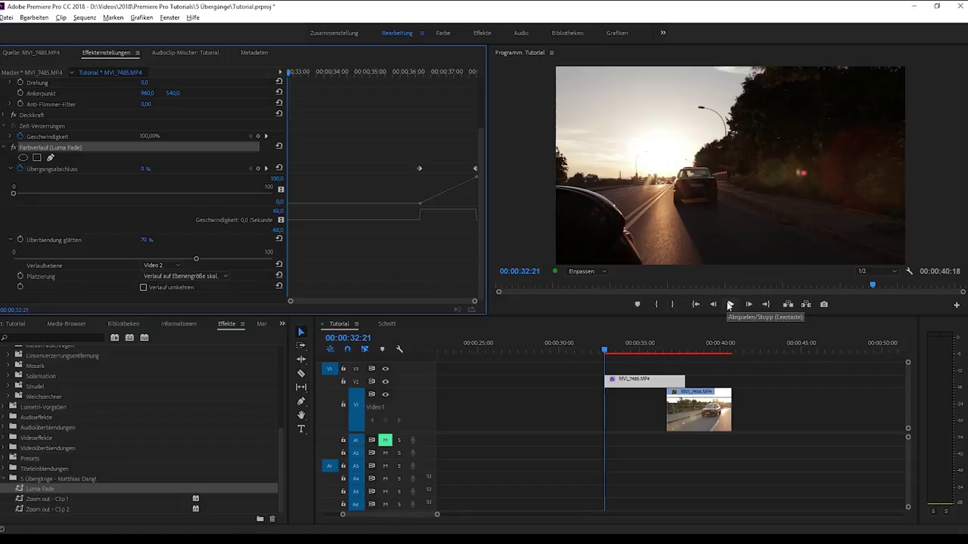
Step: Preview the wipe, then move its first Übergangsabschluss keyframe to 00:00:36:17
click(730, 304)
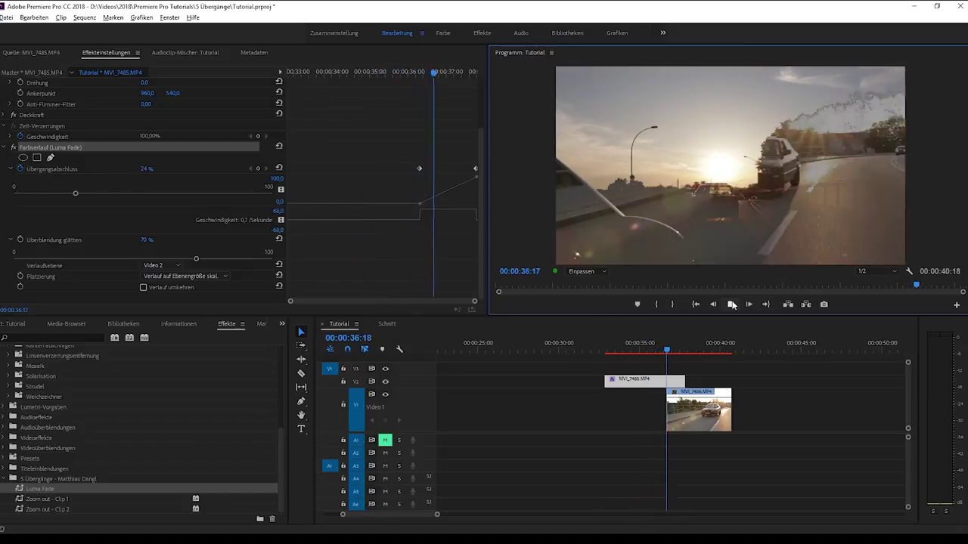
click(731, 304)
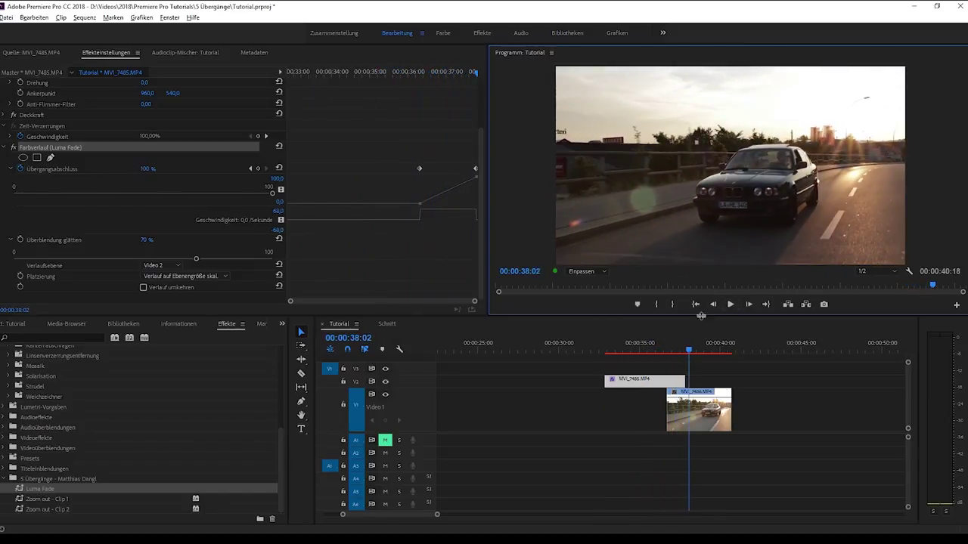
drag(688, 351, 666, 352)
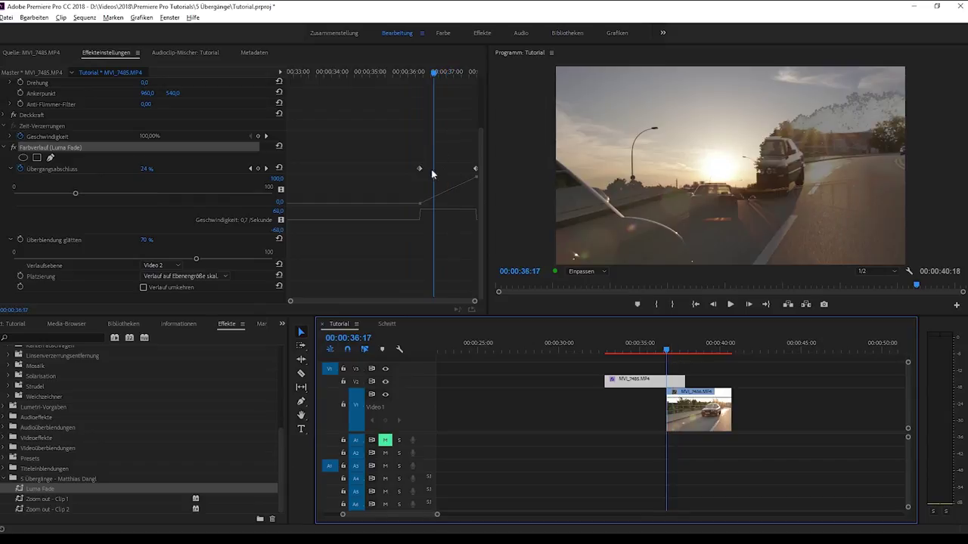
click(420, 170)
drag(420, 170, 434, 170)
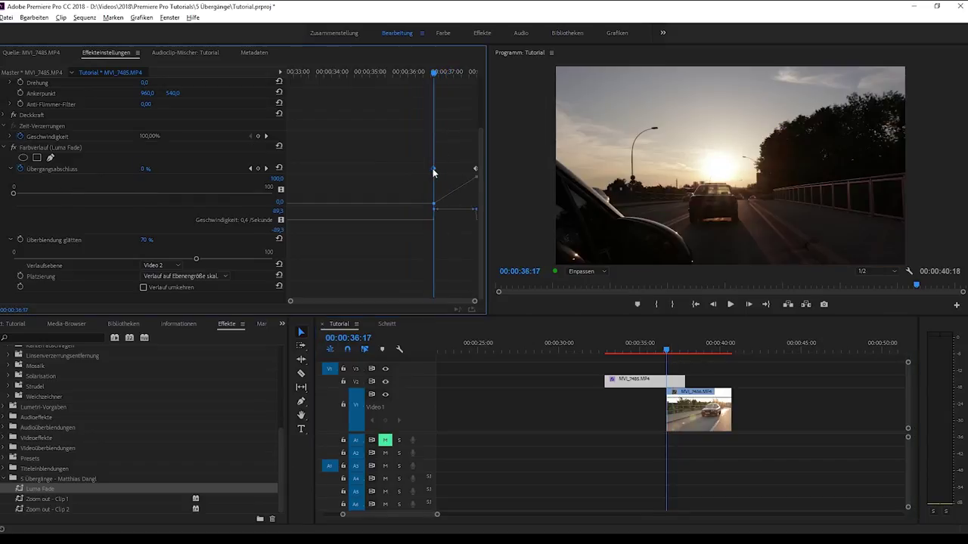
Step: Play back the Luma Fade transition and return the playhead to 00:00:36:17
click(684, 416)
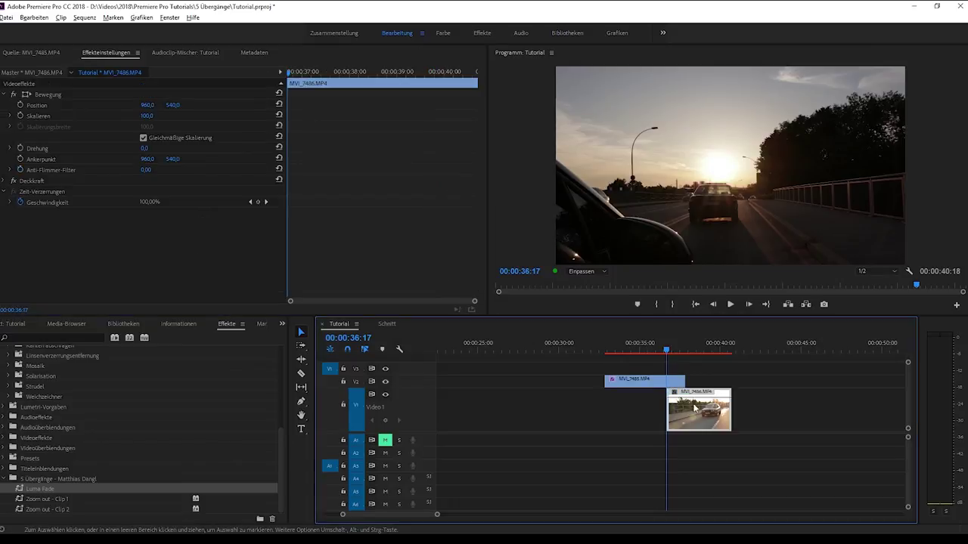
key(space)
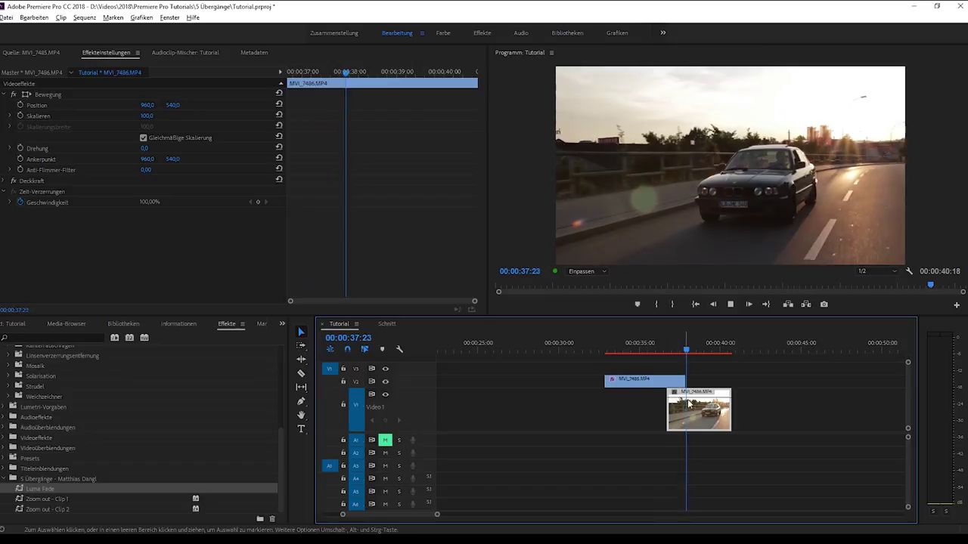
click(671, 350)
drag(672, 350, 666, 350)
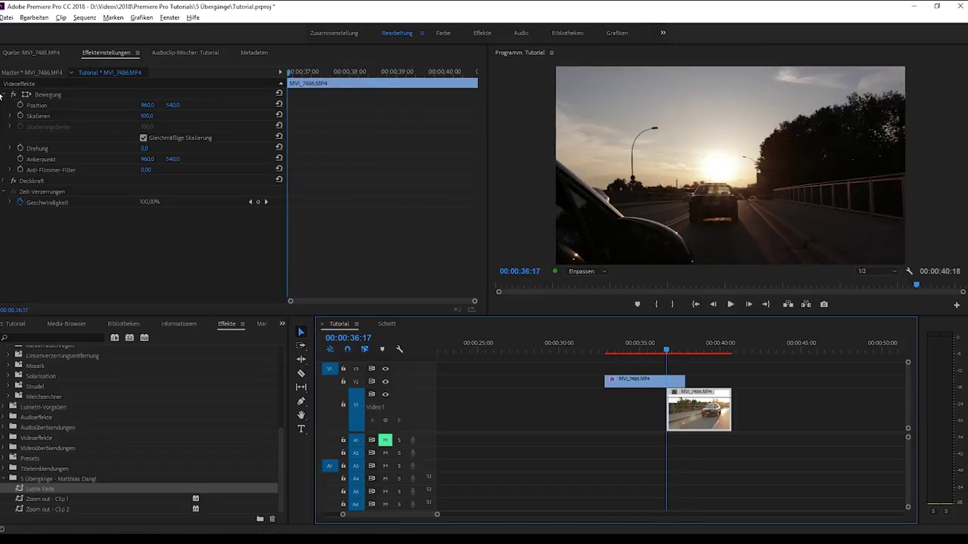
Step: Tick Verlauf umkehren on MVI_7485's Luma Fade and preview the inverted wipe
click(644, 379)
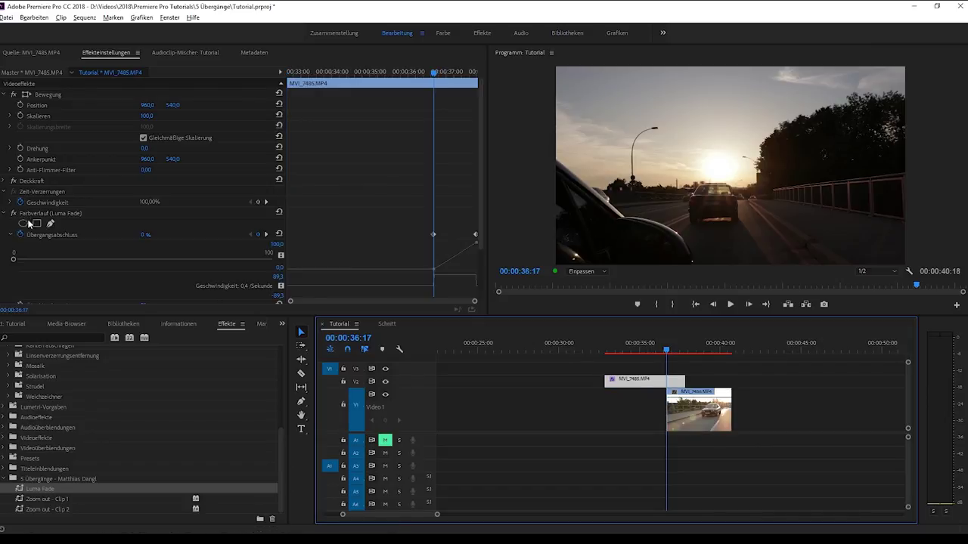
scroll(97, 224, down, 3)
click(142, 287)
click(657, 353)
key(space)
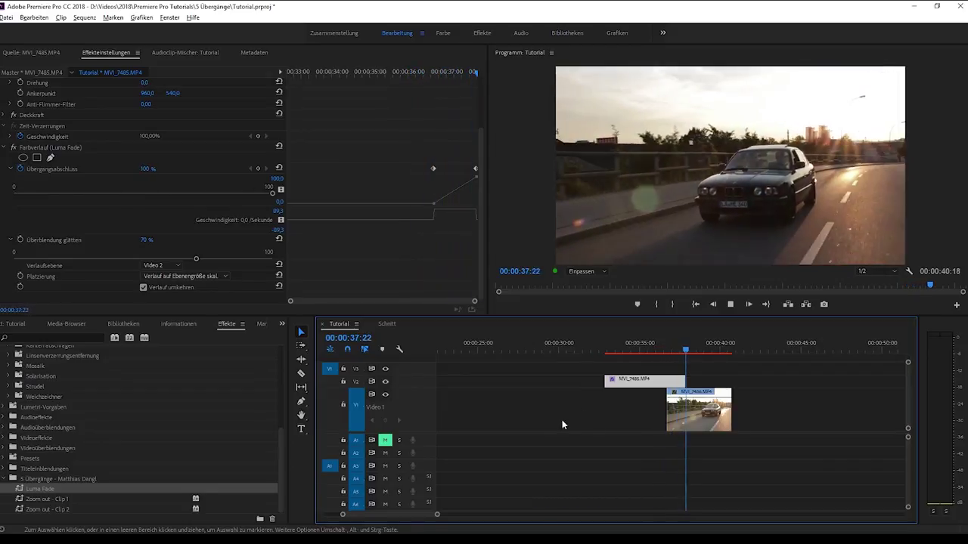
click(653, 344)
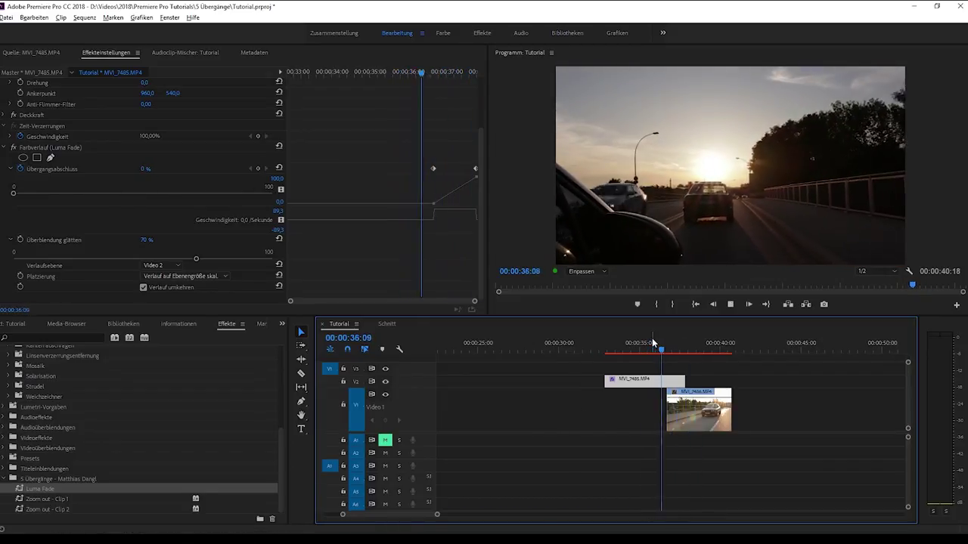
click(687, 353)
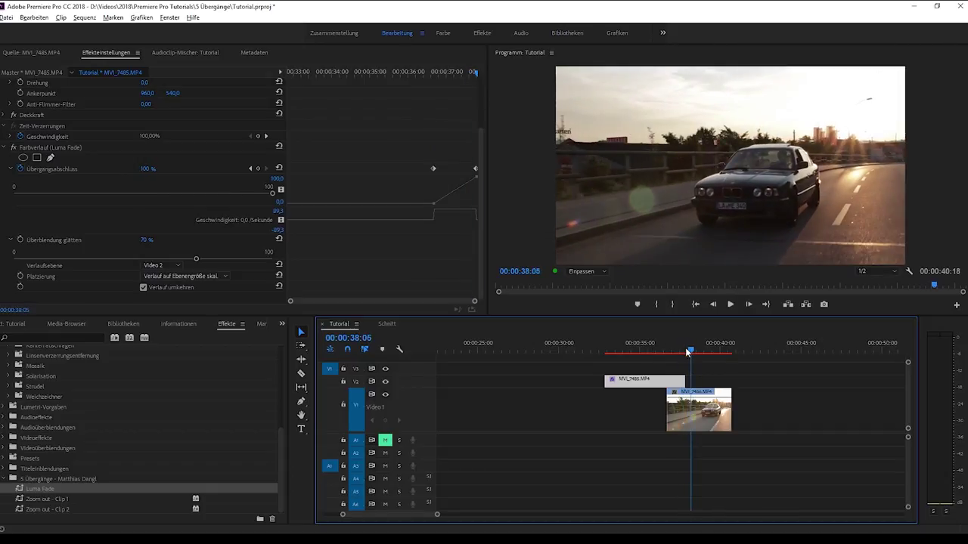
Step: Jump to MVI_7486's start and reselect MVI_7485 to show its effect controls
key(Up)
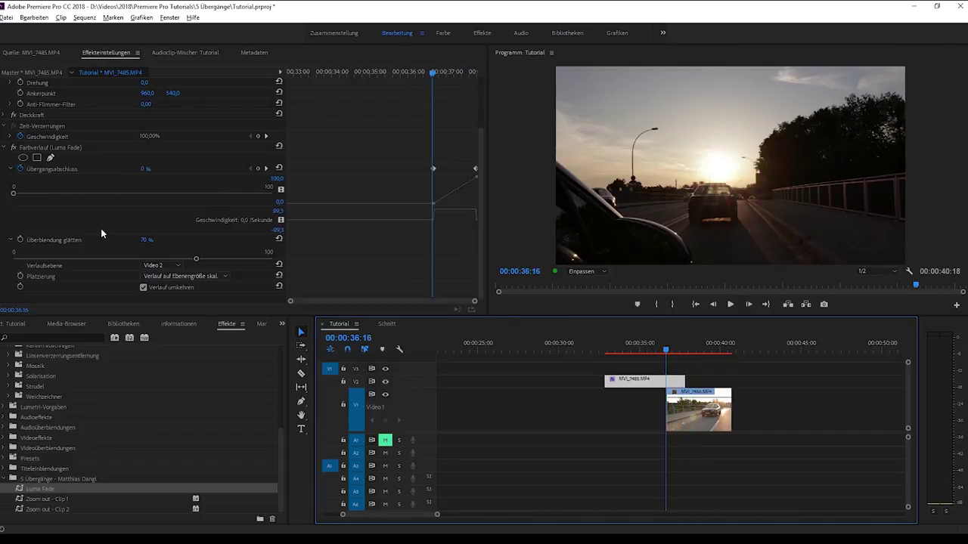
click(722, 367)
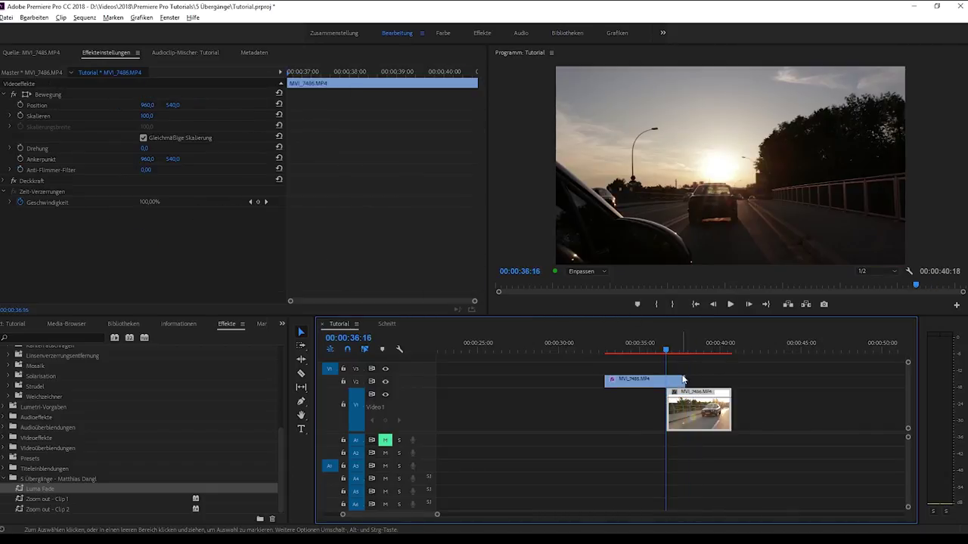
click(650, 379)
scroll(89, 220, down, 3)
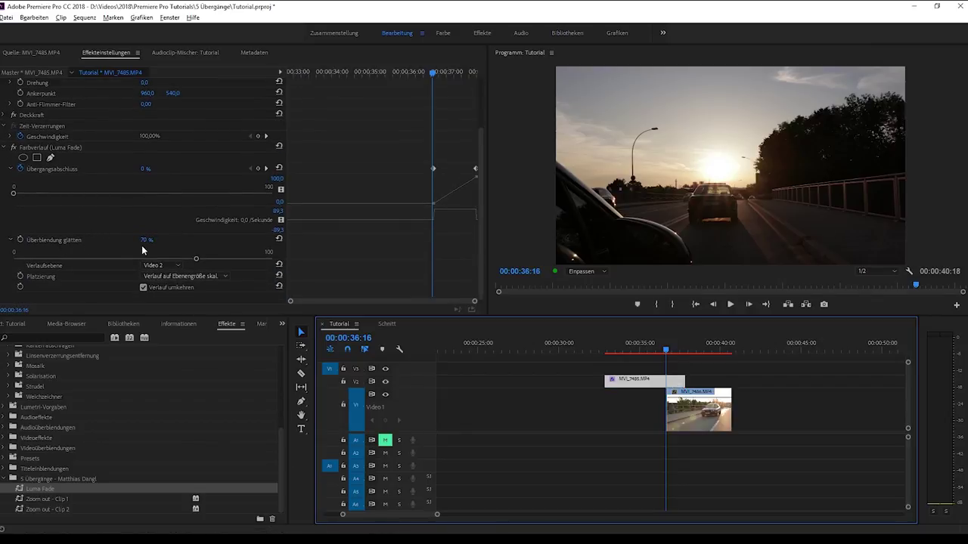
Step: Drag Überblendung glätten down to 0% and play the hard-edged wipe
drag(145, 242, 99, 242)
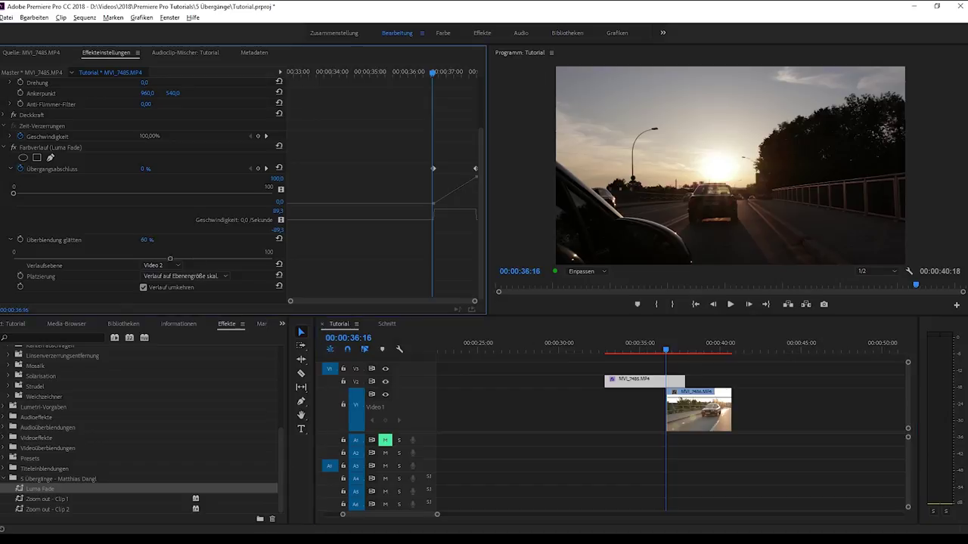
click(662, 353)
drag(662, 353, 642, 351)
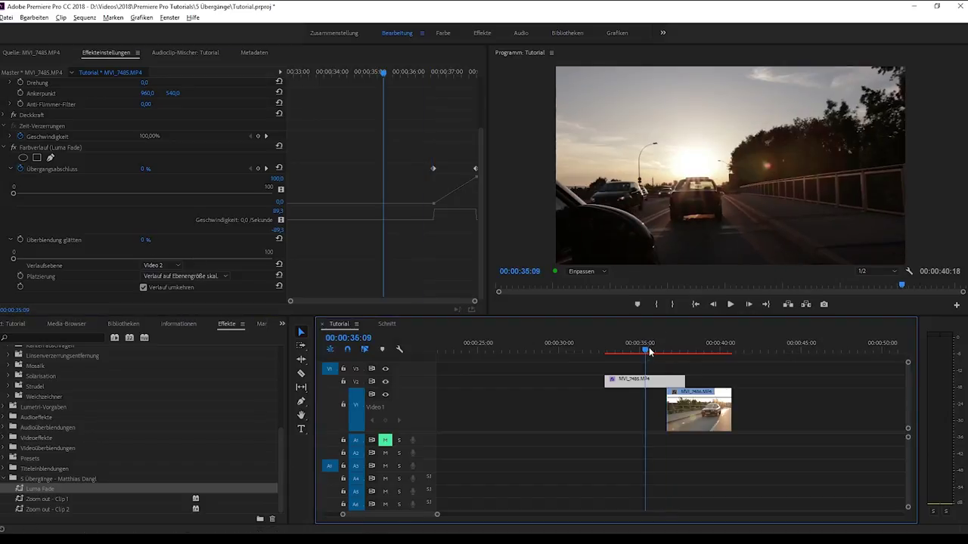
key(space)
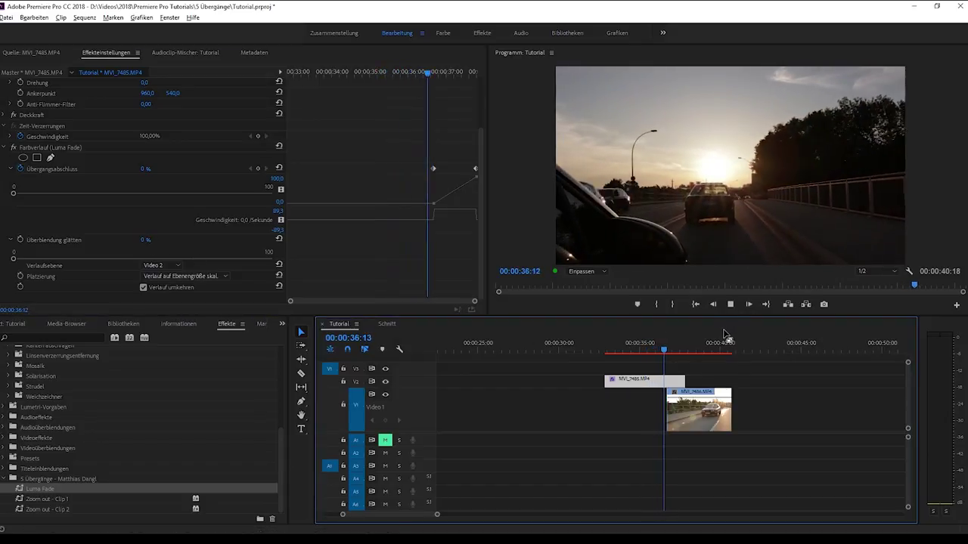
key(space)
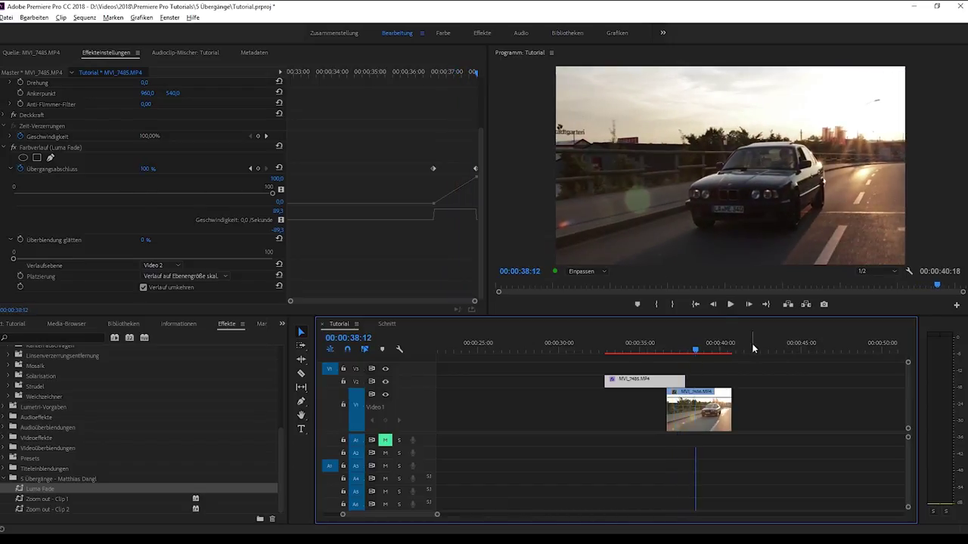
Step: Scrub through the transition from 00:00:36:12 onward, adjusting the Effect Controls timeline along the way
click(665, 350)
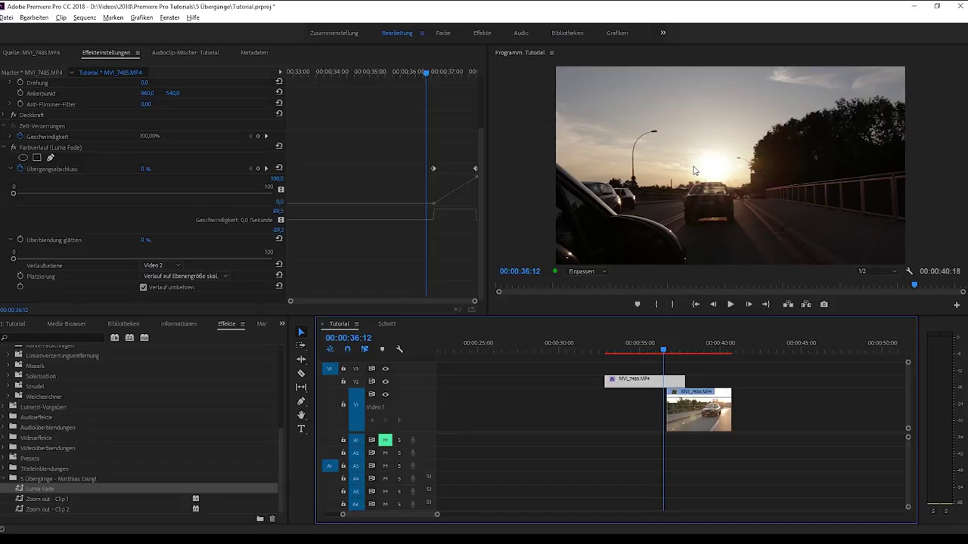
drag(664, 350, 673, 352)
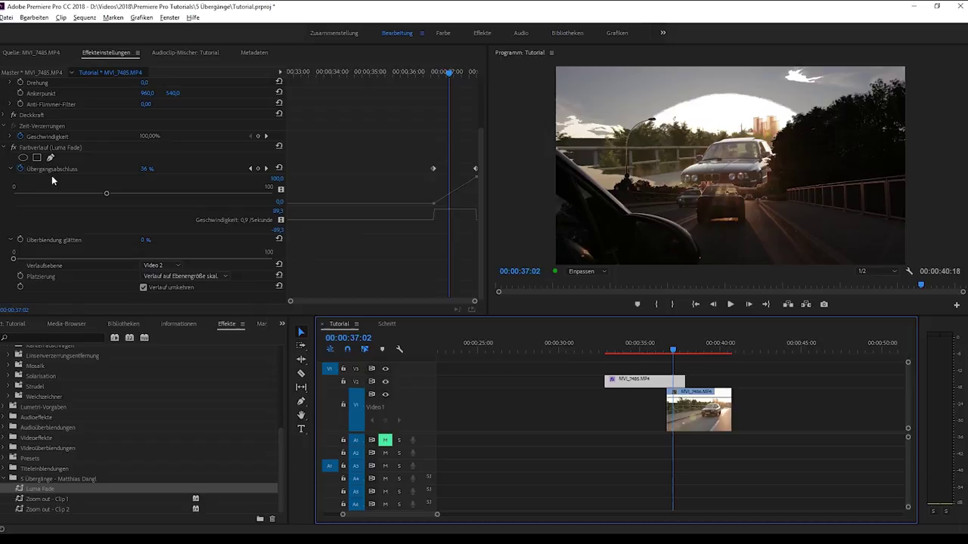
drag(148, 169, 155, 169)
drag(676, 351, 688, 348)
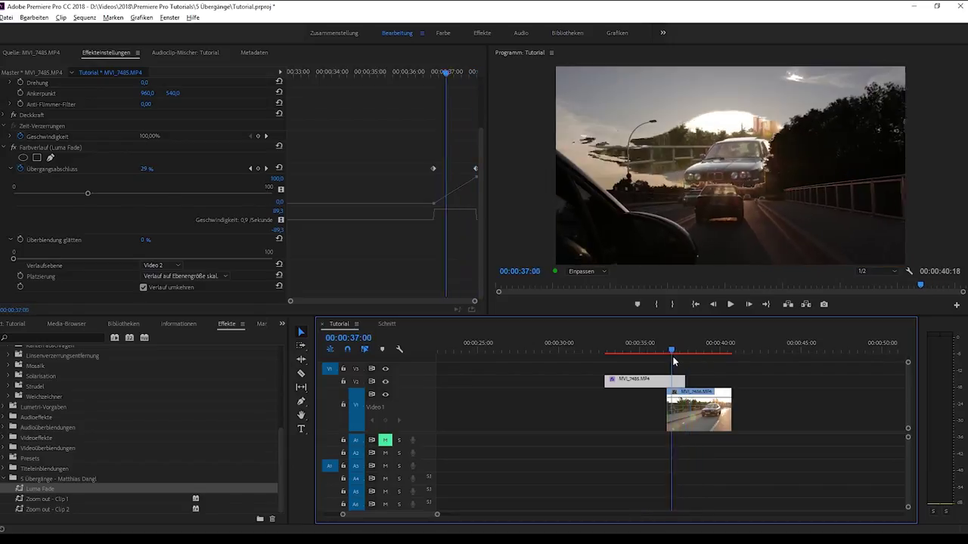